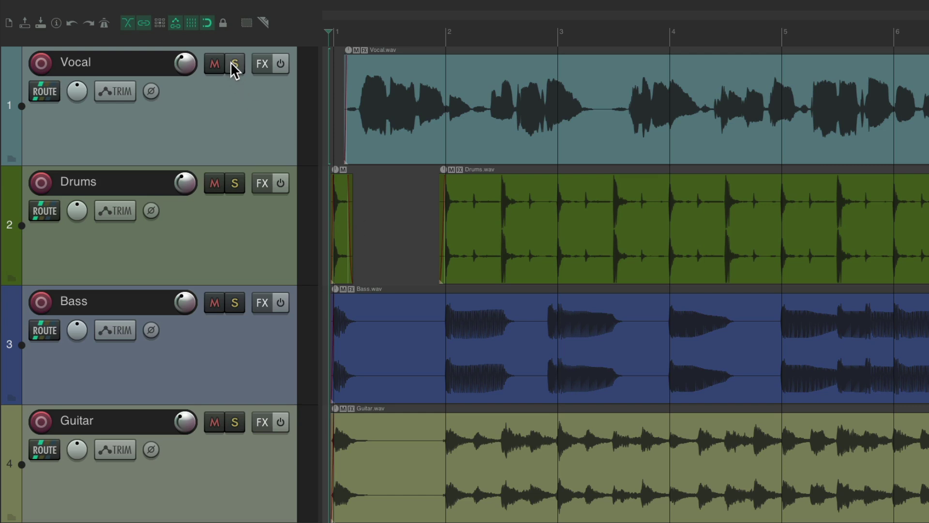
Step: Solo Vocal, Drums and Bass, clear a trial razor area on the vocal, and play from the start
{"action": "mouse_move", "coordinate": [232, 63]}
{"action": "left_mouse_down"}
{"action": "mouse_move", "coordinate": [234, 306]}
{"action": "mouse_move", "coordinate": [239, 65]}
{"action": "left_mouse_up"}
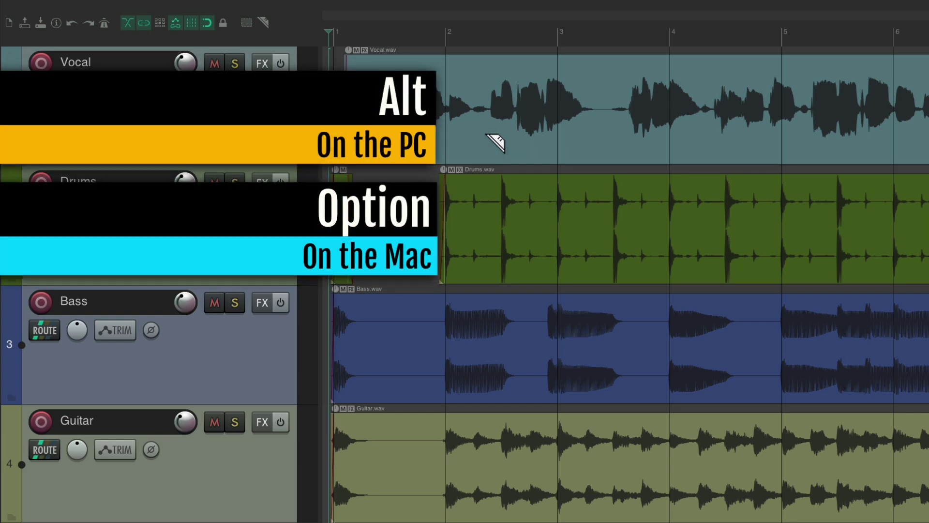
{"action": "left_click_drag", "start_coordinate": [486, 136], "coordinate": [607, 136], "text": "alt"}
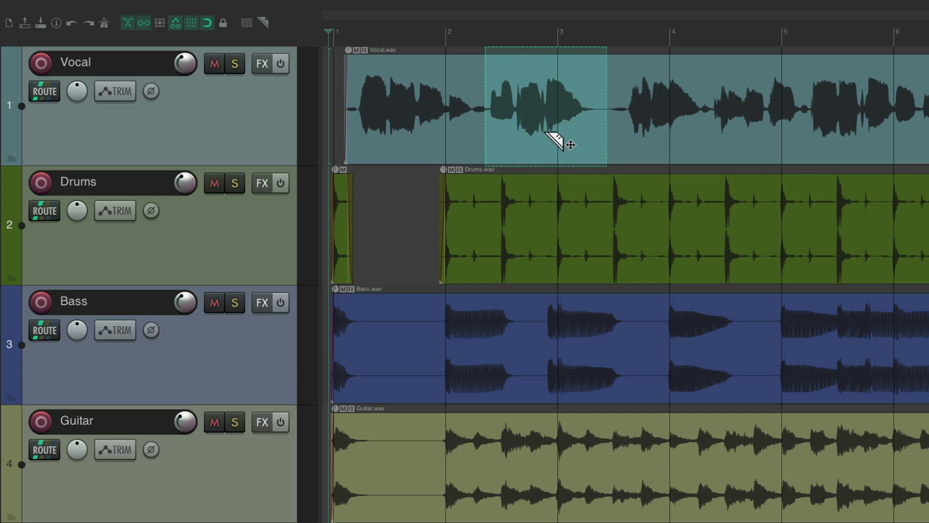
{"action": "left_click", "coordinate": [535, 79]}
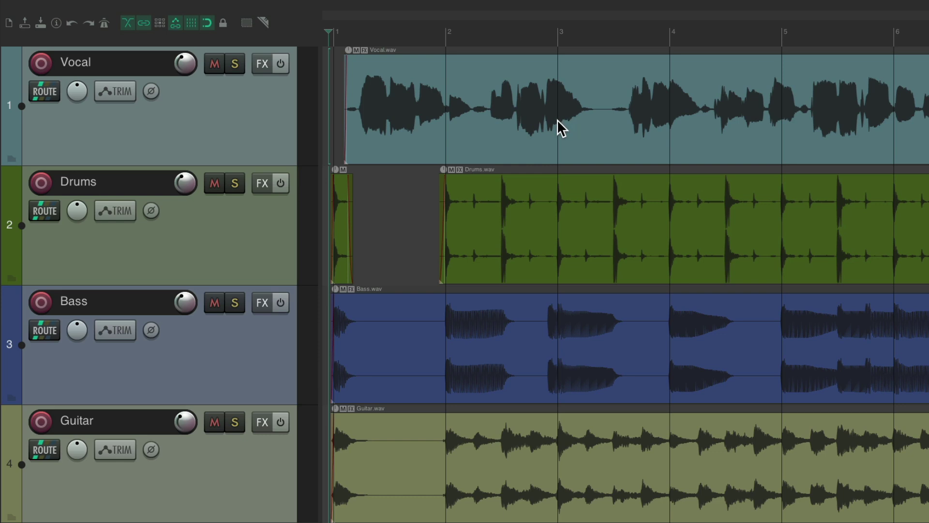
{"action": "key", "text": "space"}
Step: Mark a razor area over the middle of the vocal and split the item there
{"action": "left_click_drag", "start_coordinate": [485, 102], "coordinate": [600, 110]}
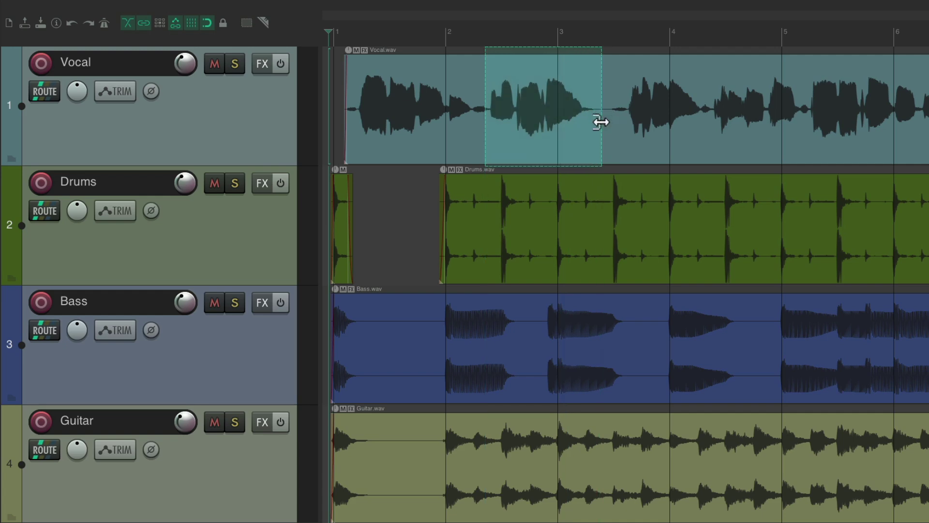
{"action": "key", "text": "question"}
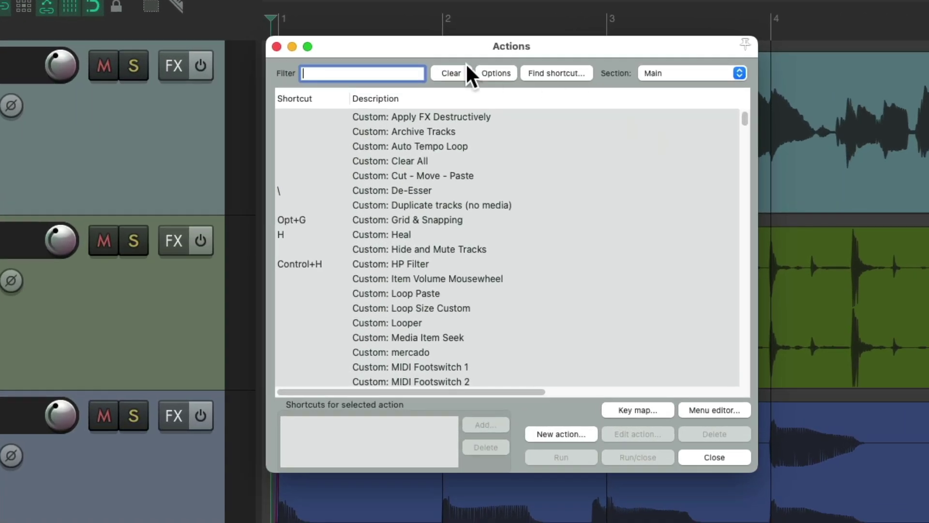
{"action": "type", "text": "split razor"}
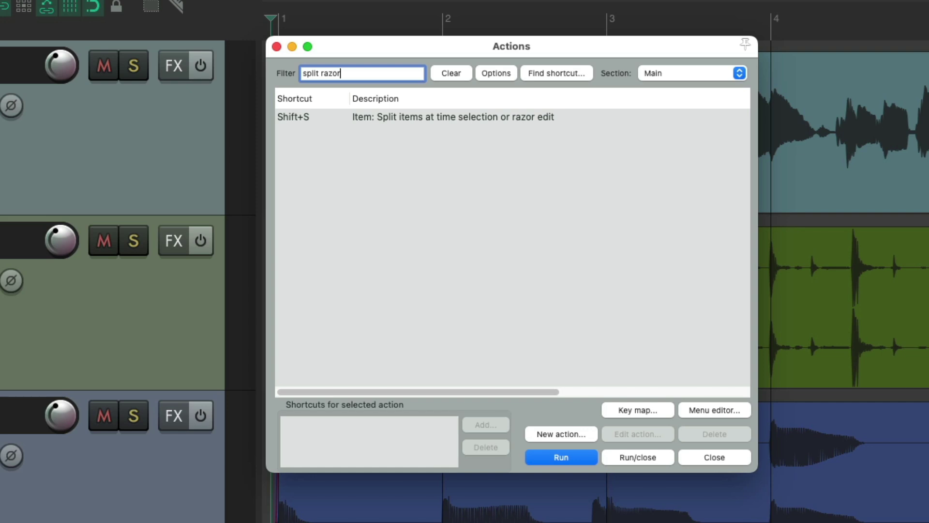
{"action": "left_click", "coordinate": [402, 118]}
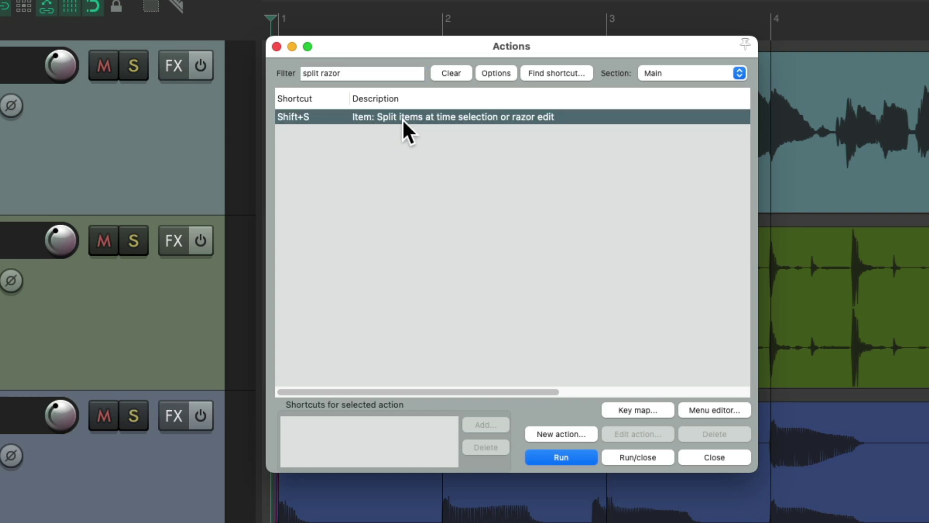
{"action": "double_click", "coordinate": [479, 116]}
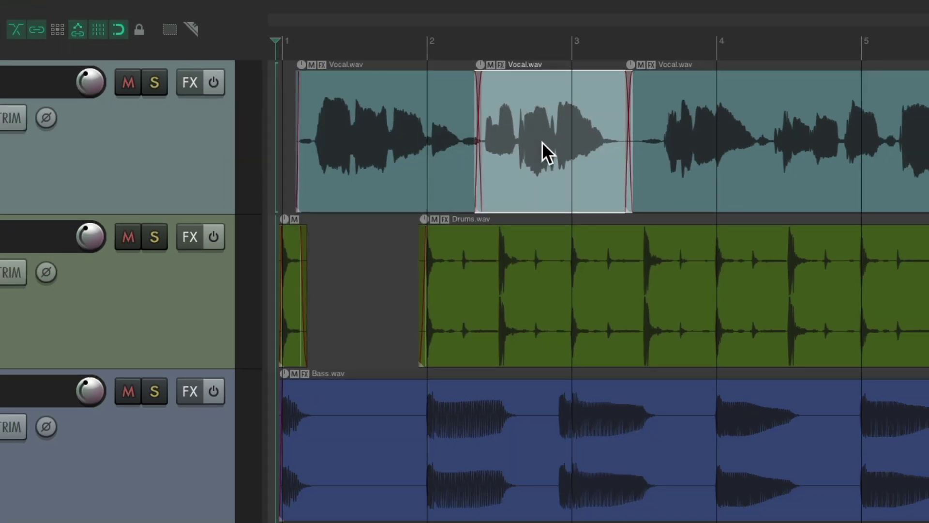
Step: Select the middle vocal piece and run Item properties: Toggle solo on it
{"action": "left_click_drag", "start_coordinate": [542, 141], "coordinate": [542, 141]}
{"action": "key", "text": "shift+slash"}
{"action": "type", "text": "toggle solo item"}
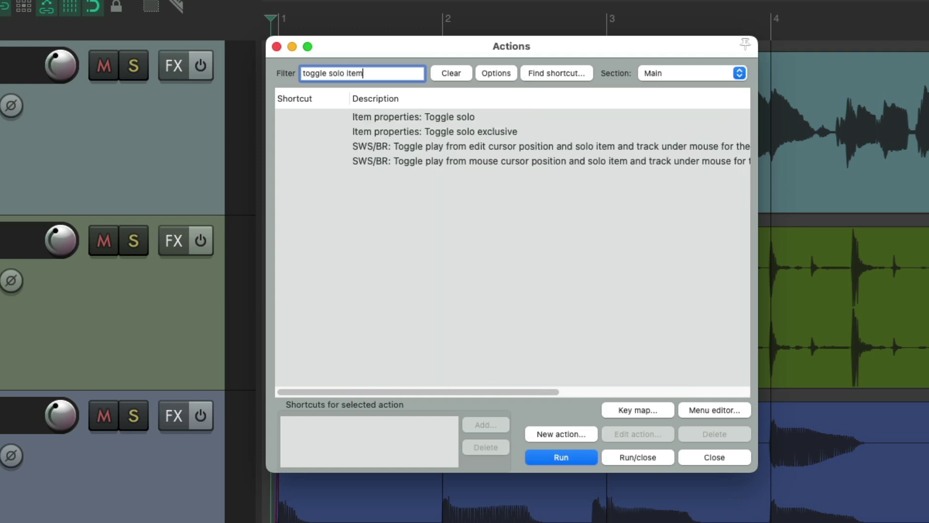
{"action": "left_click", "coordinate": [489, 116]}
{"action": "double_click", "coordinate": [483, 116]}
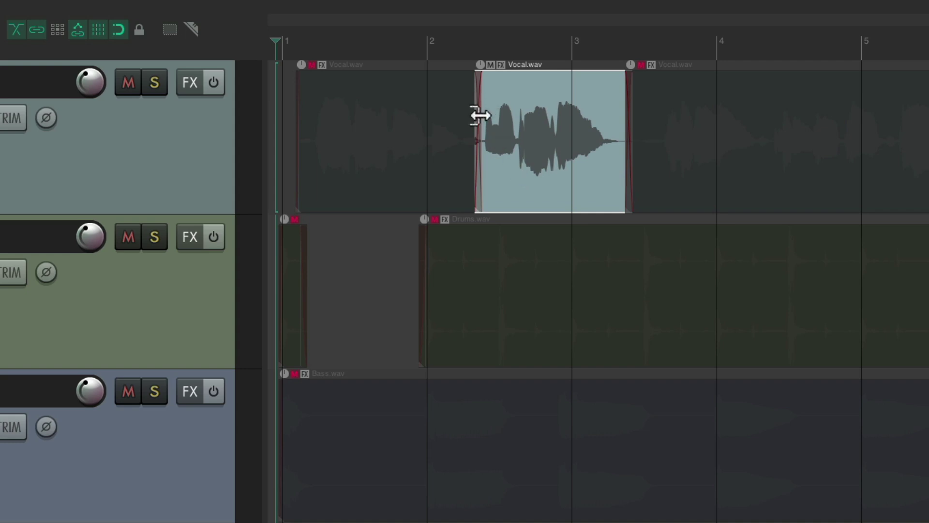
Step: Move the edit cursor to the start of the soloed vocal piece
{"action": "key", "text": "shift+slash"}
{"action": "type", "text": "move cursor start"}
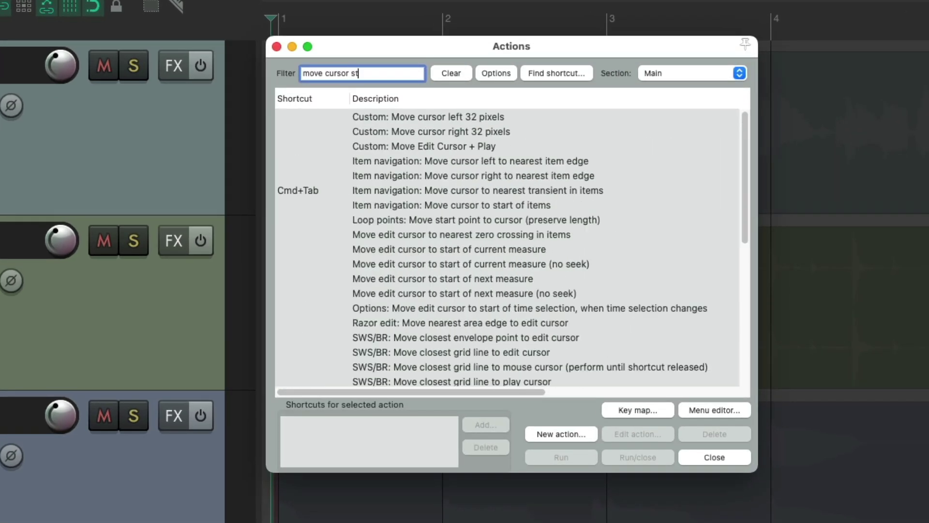
{"action": "left_click", "coordinate": [477, 116]}
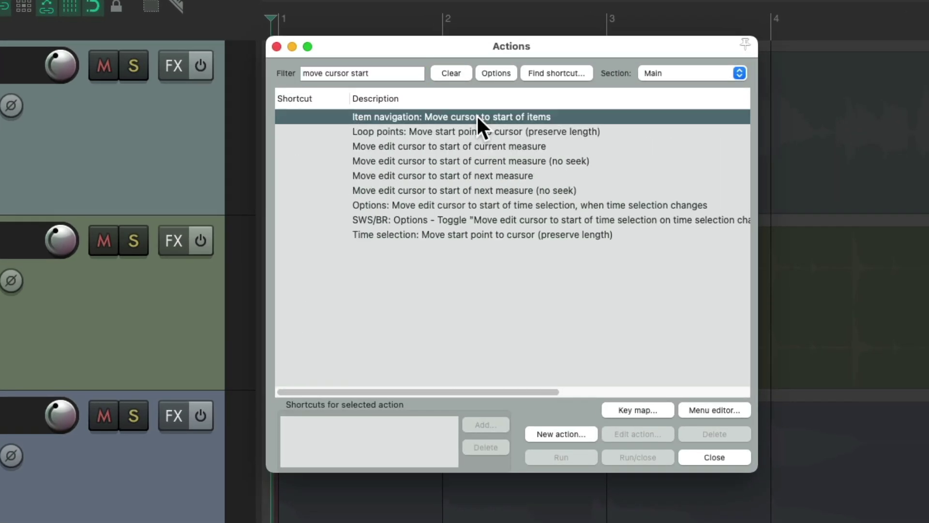
{"action": "double_click", "coordinate": [477, 117]}
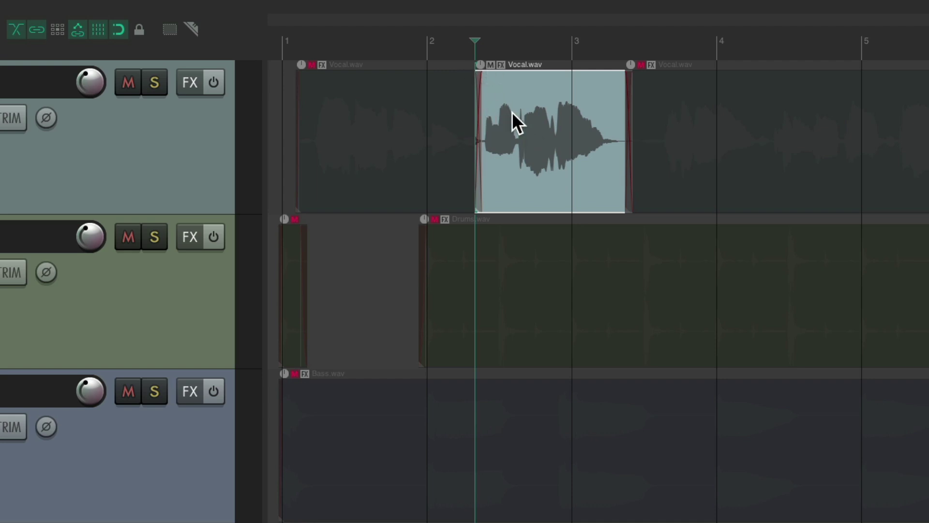
Step: Set the loop points around the vocal piece with Set loop points to items
{"action": "key", "text": "question"}
{"action": "type", "text": "set loop "}
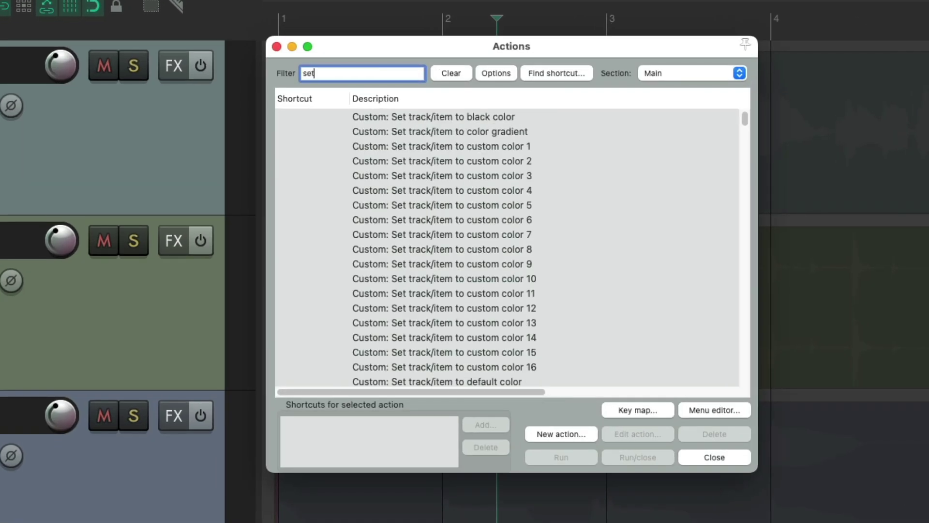
{"action": "type", "text": "item"}
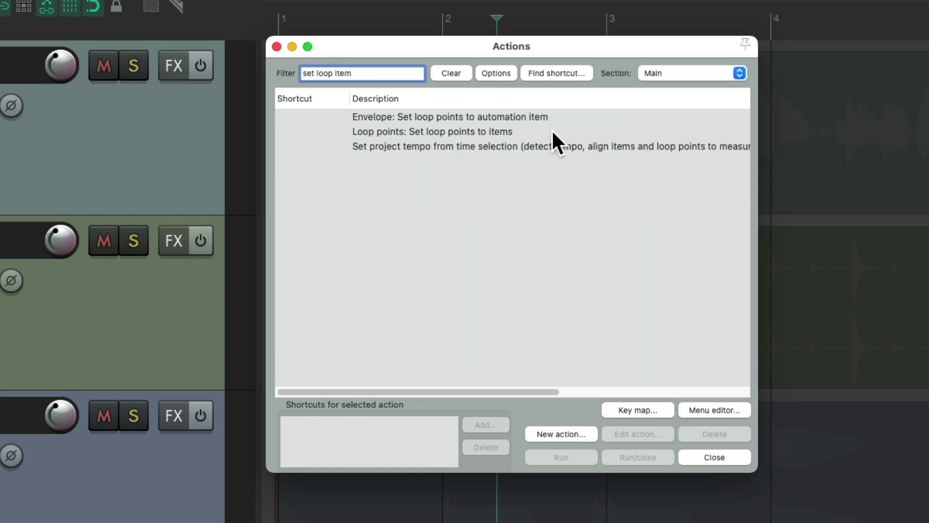
{"action": "left_click", "coordinate": [509, 128]}
{"action": "double_click", "coordinate": [508, 127]}
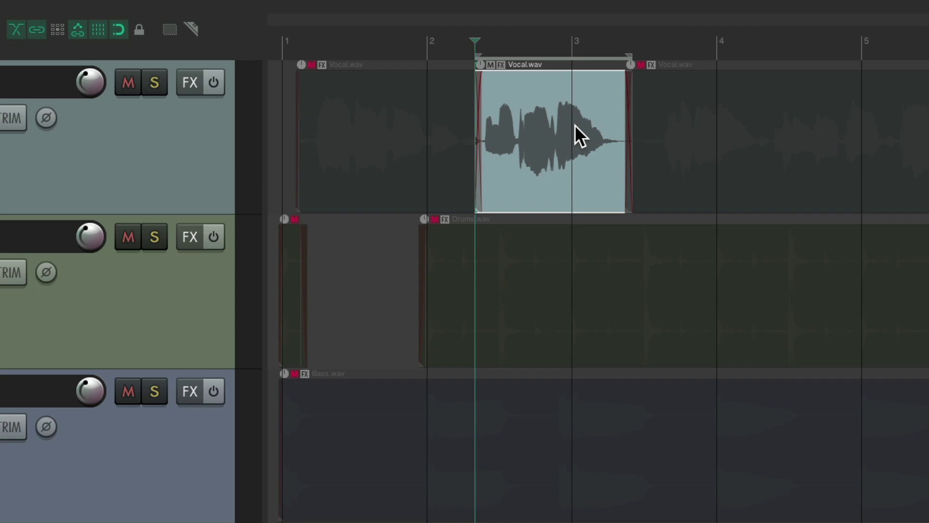
Step: Run Transport: Play to hear the looped vocal piece
{"action": "key", "text": "shift+slash"}
{"action": "type", "text": "transport play"}
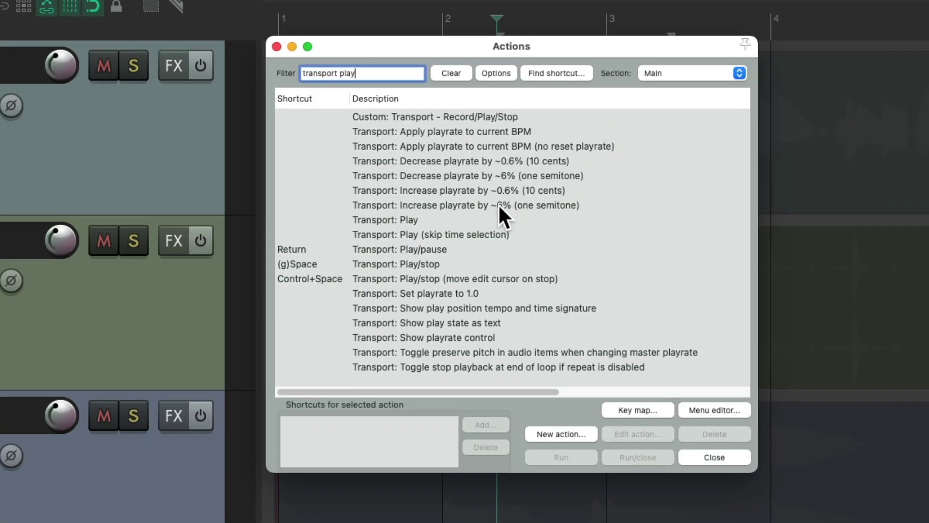
{"action": "left_click", "coordinate": [477, 219]}
{"action": "double_click", "coordinate": [436, 219]}
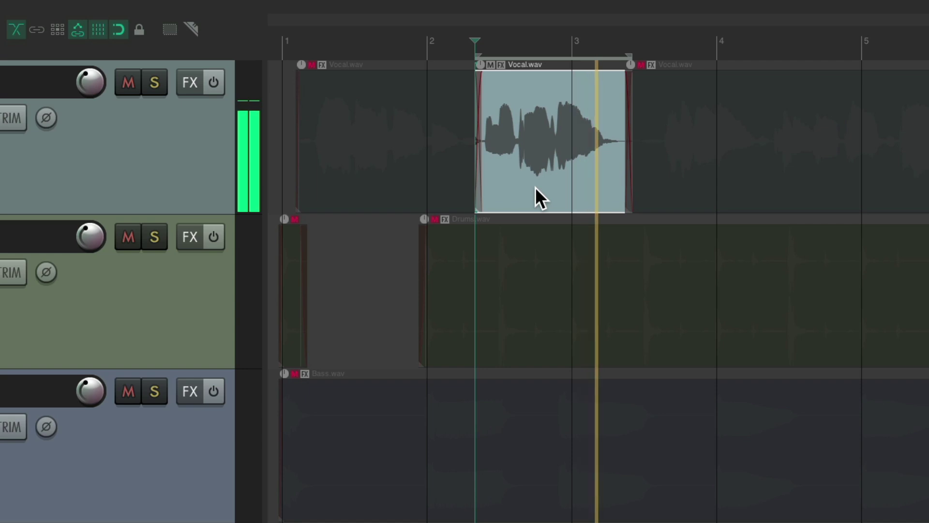
Step: Stop playback, undo the split, solo and loop, and return to the project start
{"action": "key", "text": "space"}
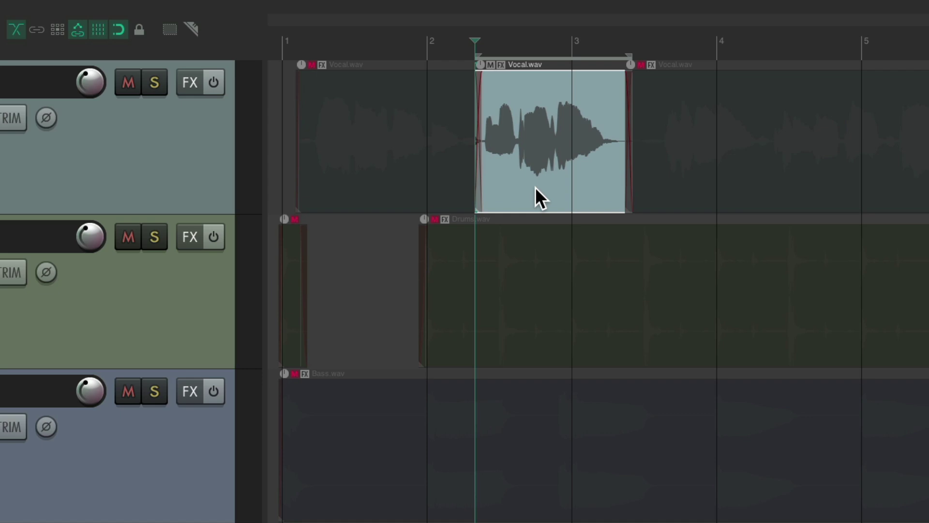
{"action": "key", "text": "ctrl+z"}
{"action": "key", "text": "ctrl+z"}
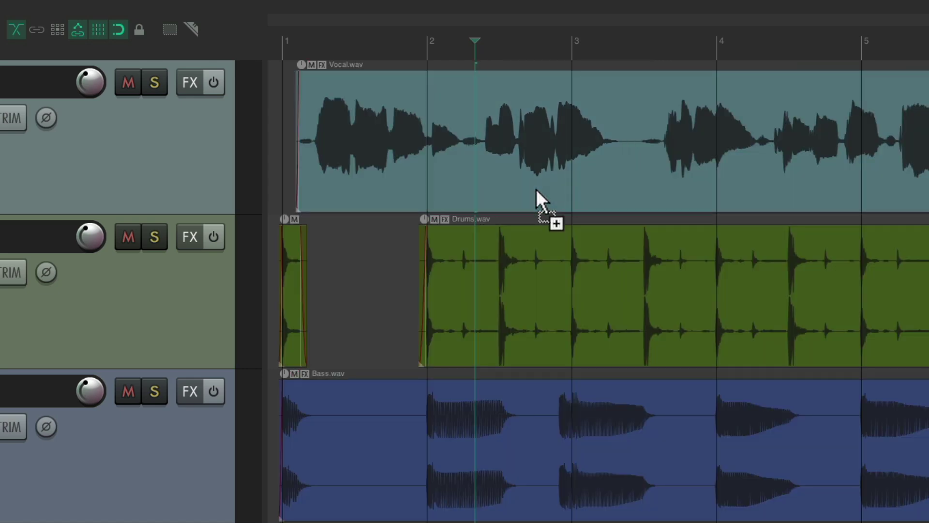
{"action": "key", "text": "Home"}
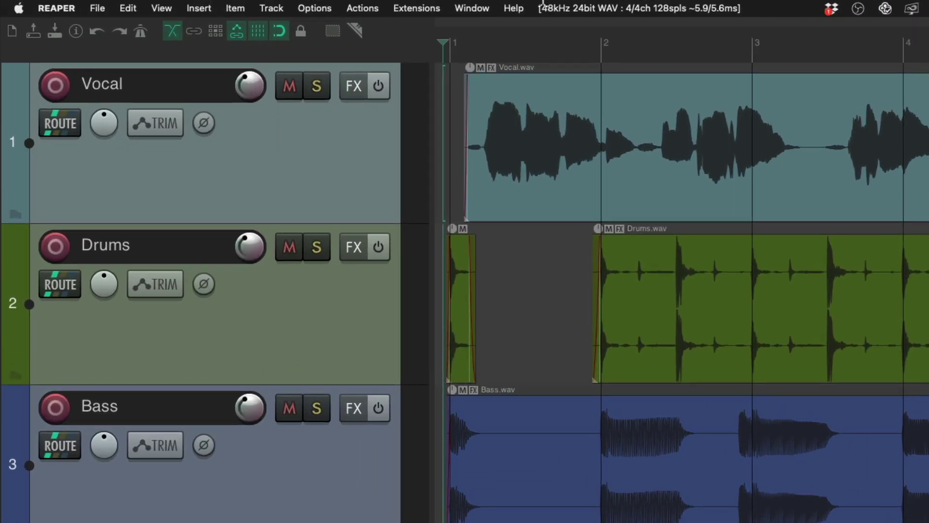
Step: Create a 'Solo Razor Edit' cycle action in the SWS Cycle Actions editor and begin adding a command
{"action": "left_click", "coordinate": [436, 6]}
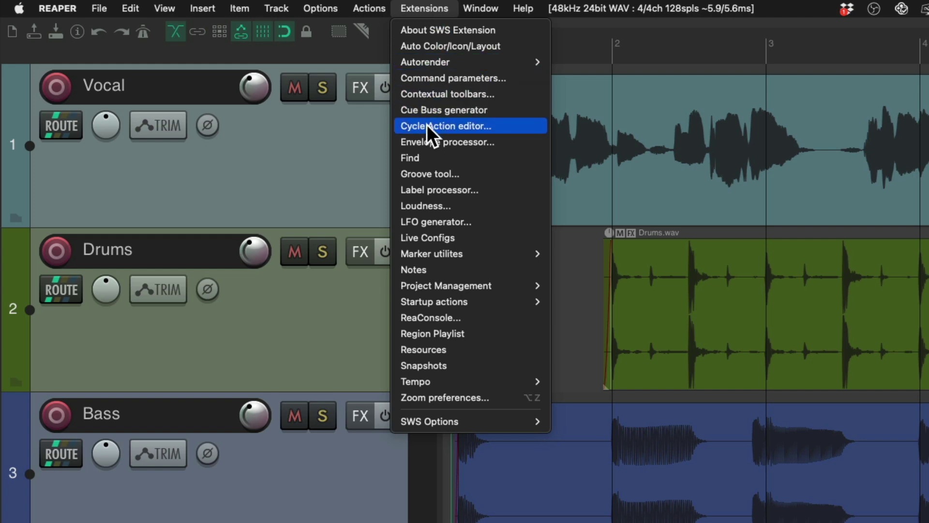
{"action": "left_click", "coordinate": [446, 126]}
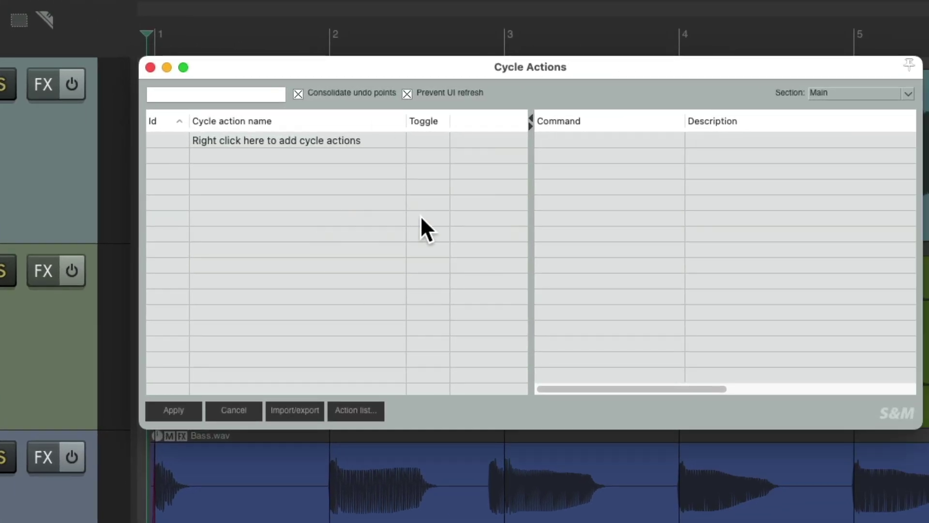
{"action": "right_click", "coordinate": [251, 139]}
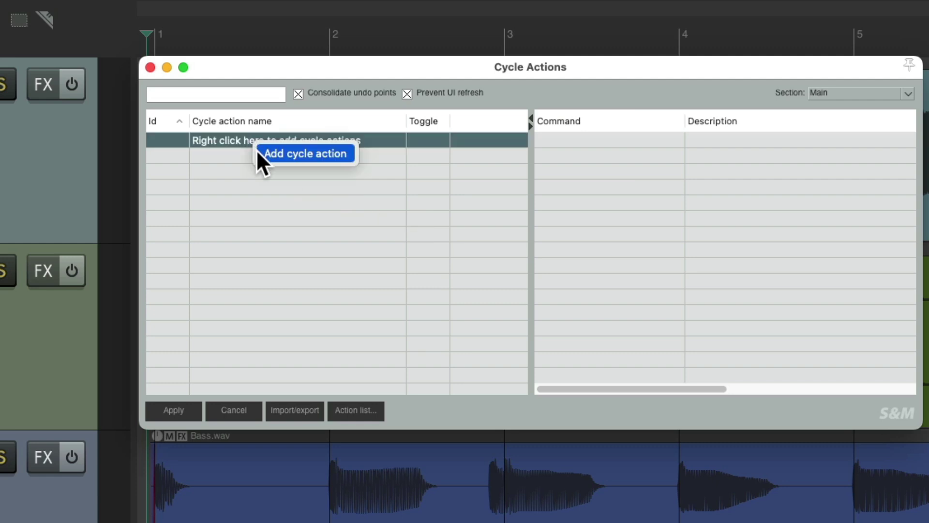
{"action": "left_click", "coordinate": [256, 150]}
{"action": "type", "text": "Solo Razor Edit"}
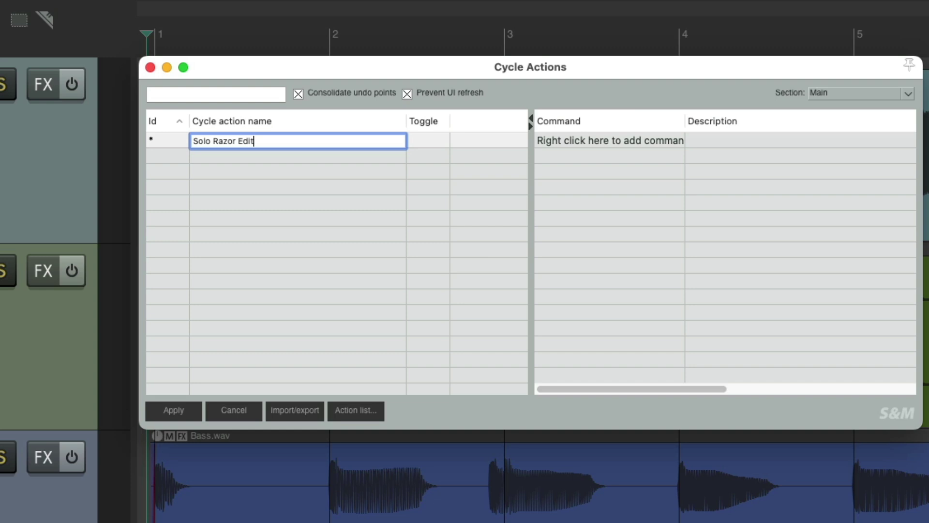
{"action": "key", "text": "Return"}
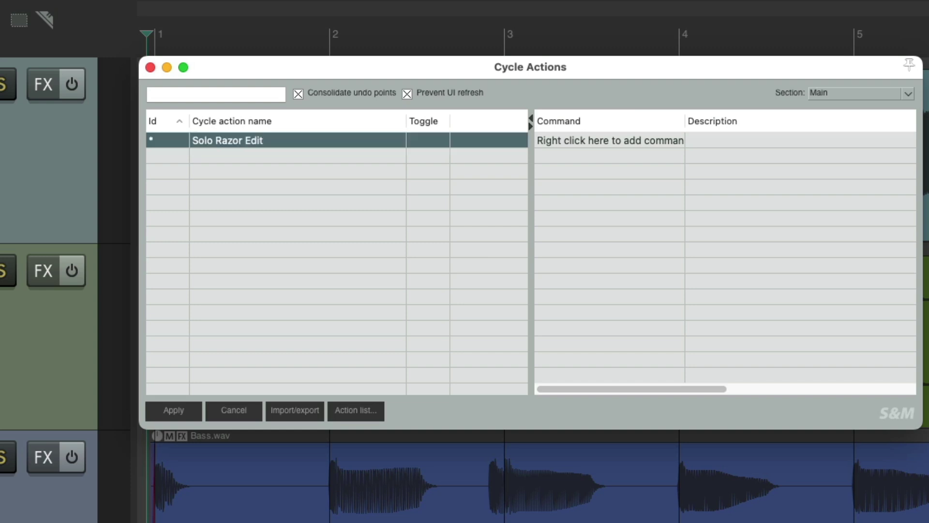
{"action": "right_click", "coordinate": [580, 140]}
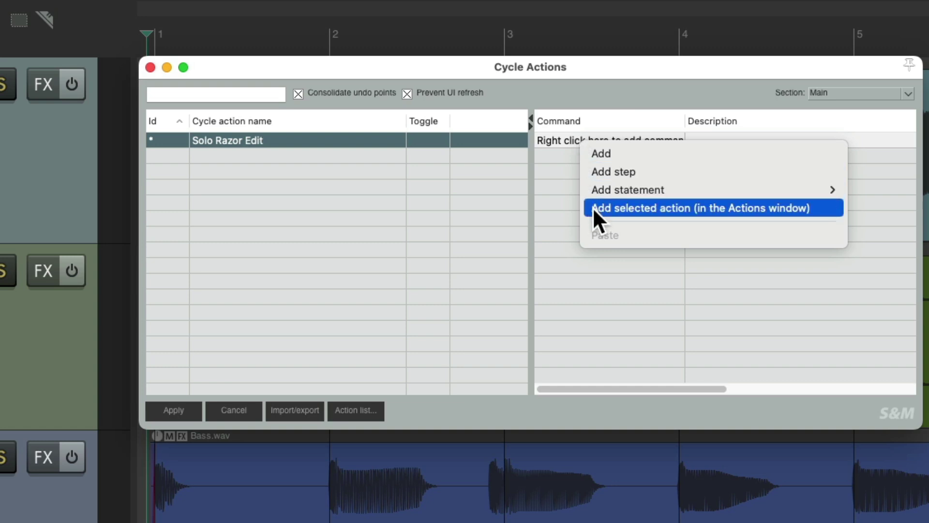
{"action": "left_click", "coordinate": [690, 207]}
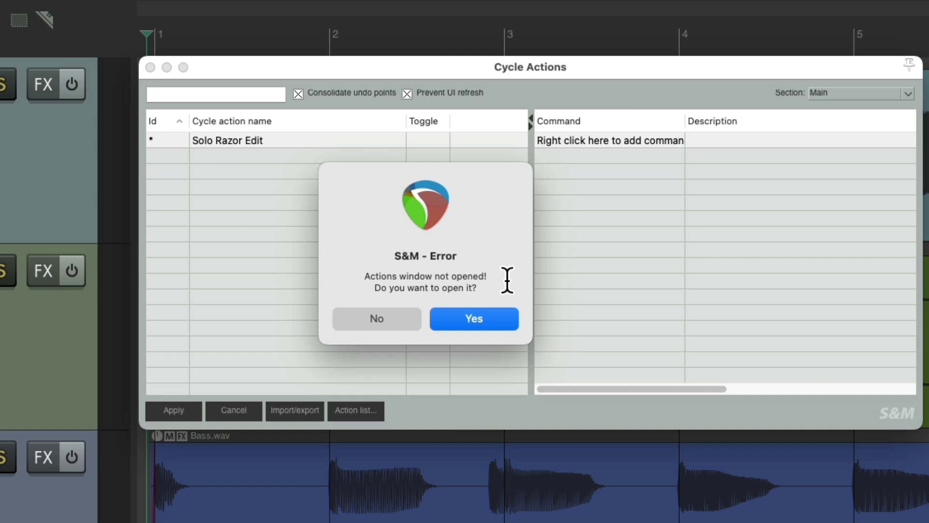
Step: Open the Actions window, find 'split razor', and add the split action (40061) as the first command
{"action": "left_click", "coordinate": [483, 323]}
{"action": "left_click_drag", "start_coordinate": [460, 52], "coordinate": [456, 406]}
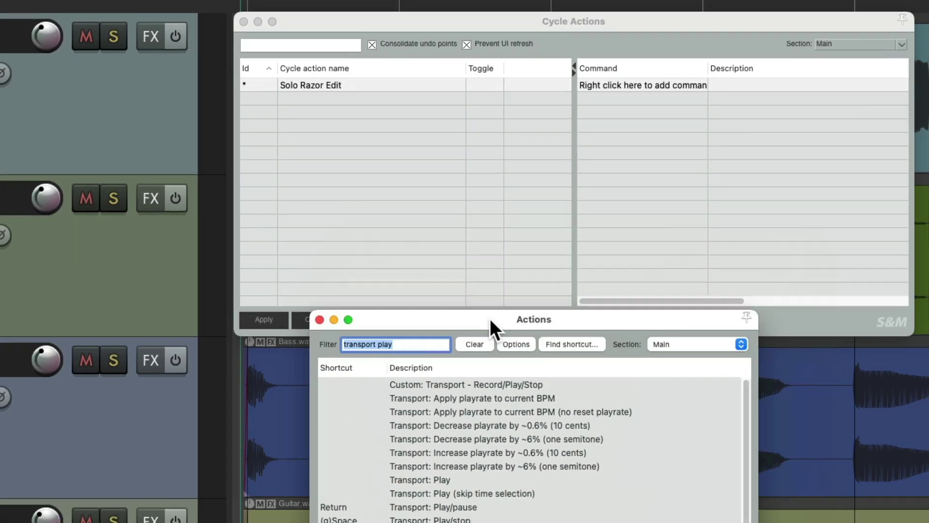
{"action": "left_click", "coordinate": [390, 350]}
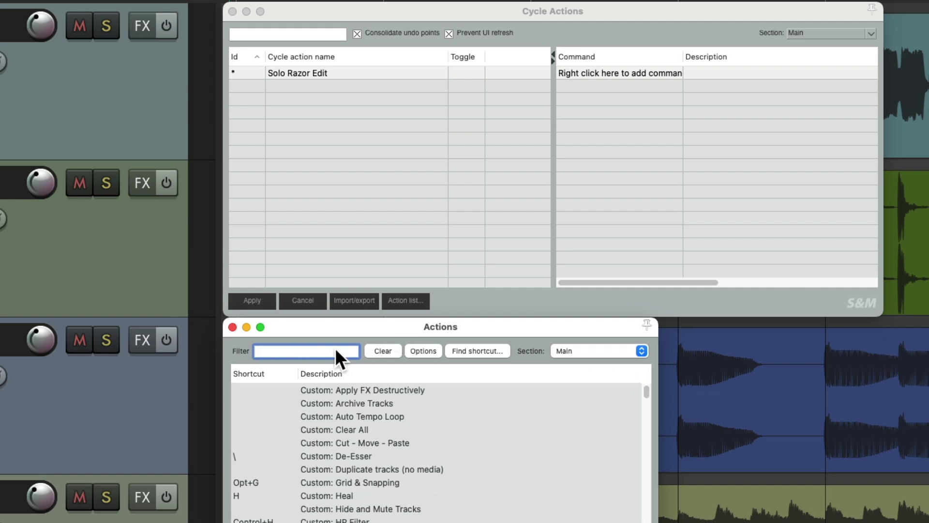
{"action": "type", "text": "split razor"}
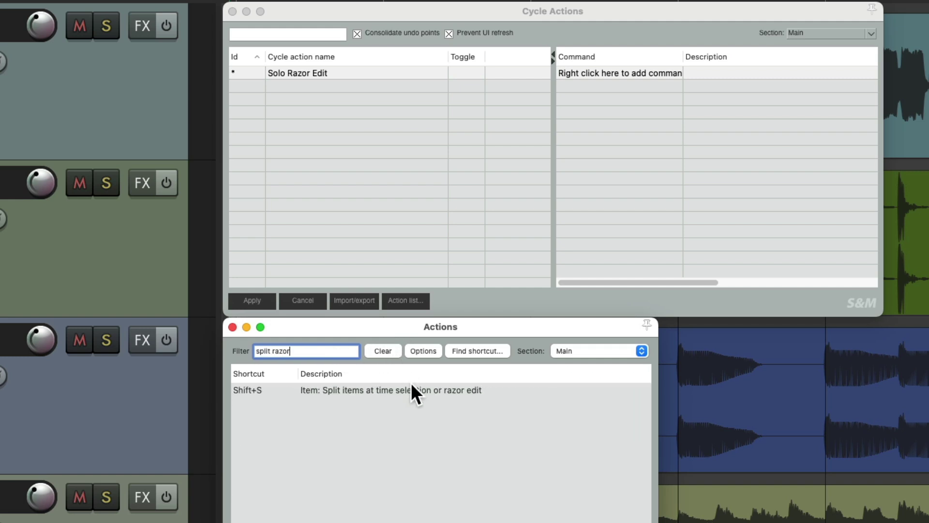
{"action": "left_click", "coordinate": [416, 395]}
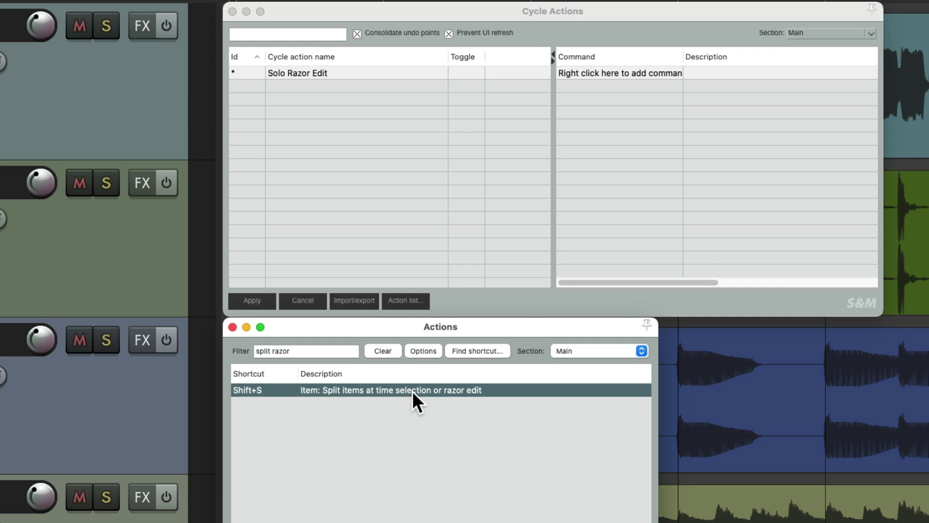
{"action": "right_click", "coordinate": [628, 69]}
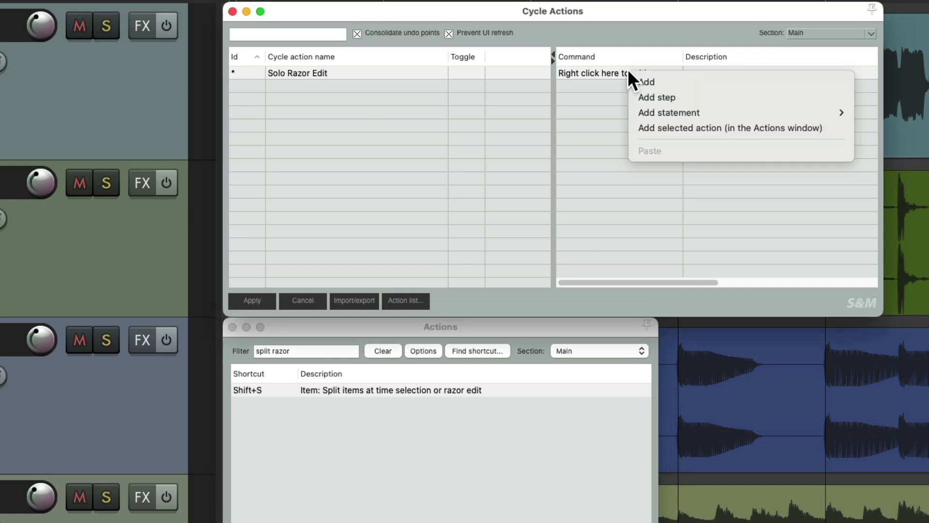
{"action": "left_click", "coordinate": [641, 129]}
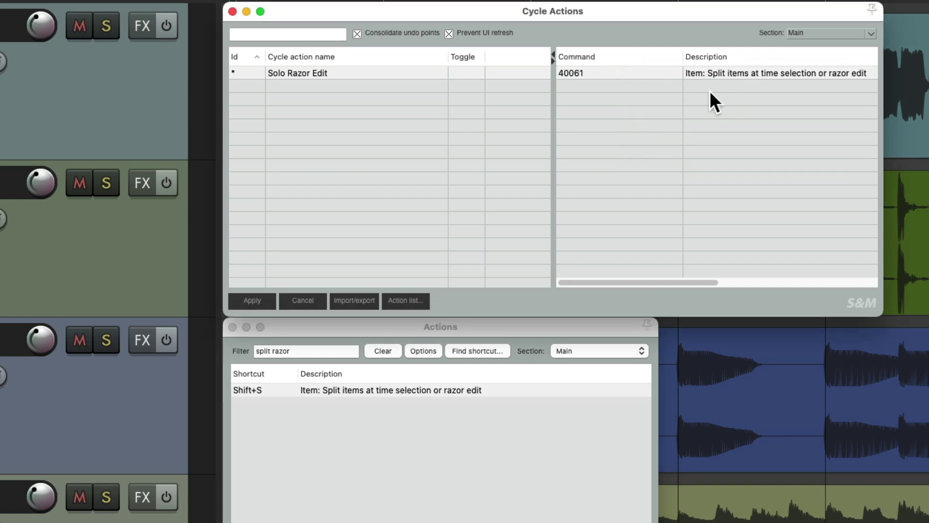
Step: Search 'toggle solo item' and add Item properties: Toggle solo (41557) as the second command
{"action": "left_click", "coordinate": [384, 356]}
{"action": "left_click", "coordinate": [384, 356]}
{"action": "left_click", "coordinate": [338, 355]}
{"action": "type", "text": "toggle sol"}
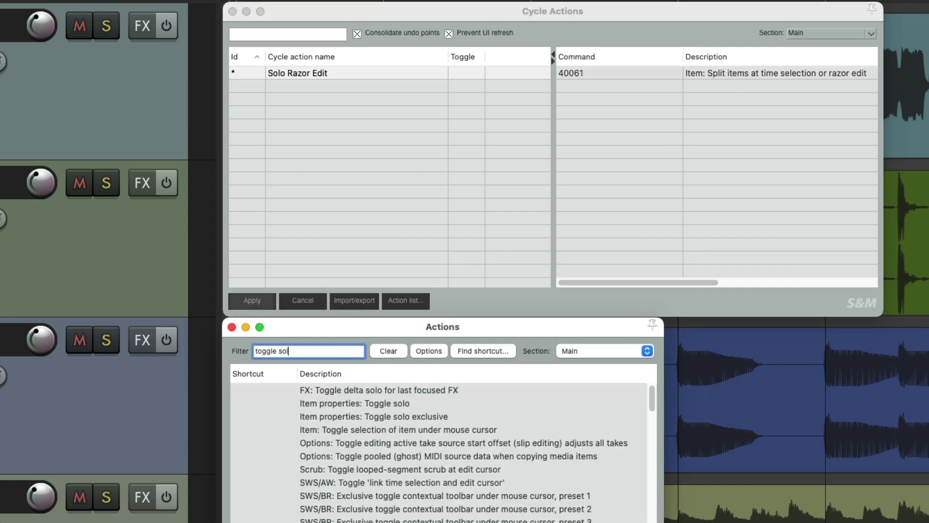
{"action": "type", "text": "o item"}
{"action": "left_click", "coordinate": [321, 389]}
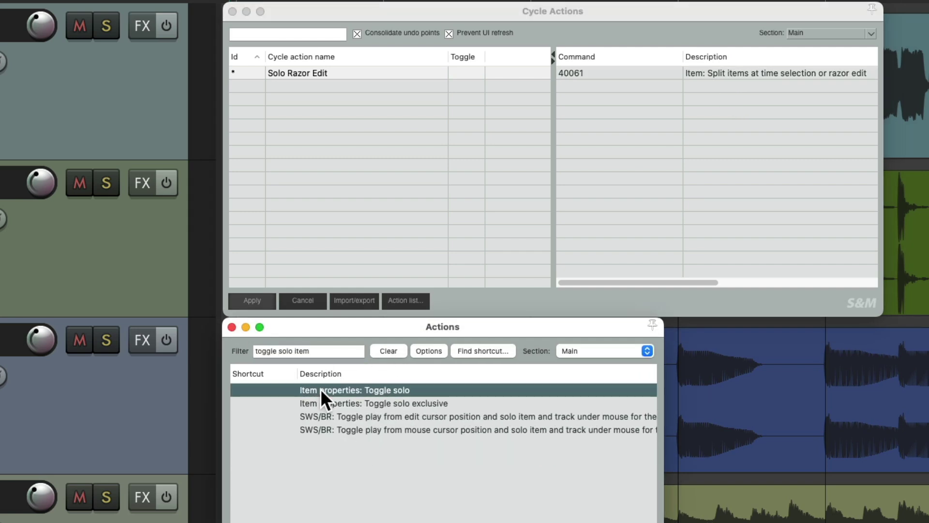
{"action": "right_click", "coordinate": [631, 84]}
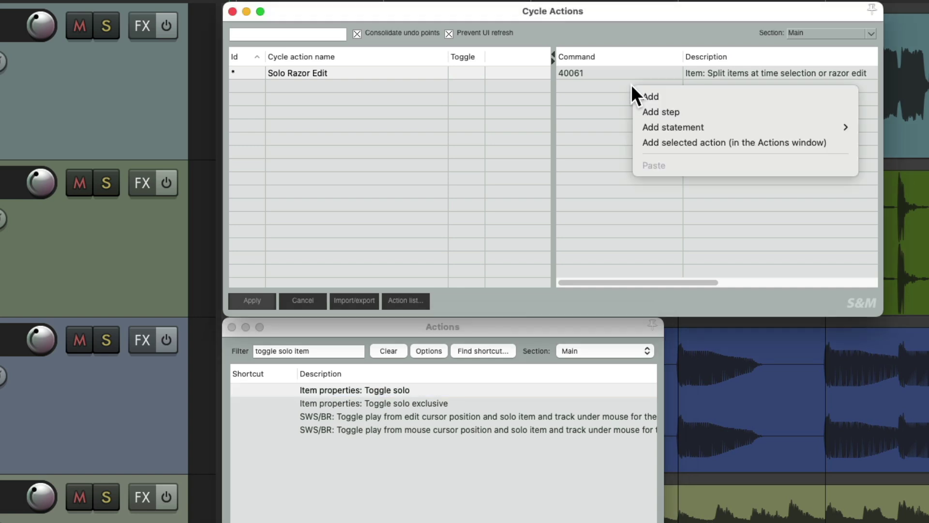
{"action": "left_click", "coordinate": [643, 141]}
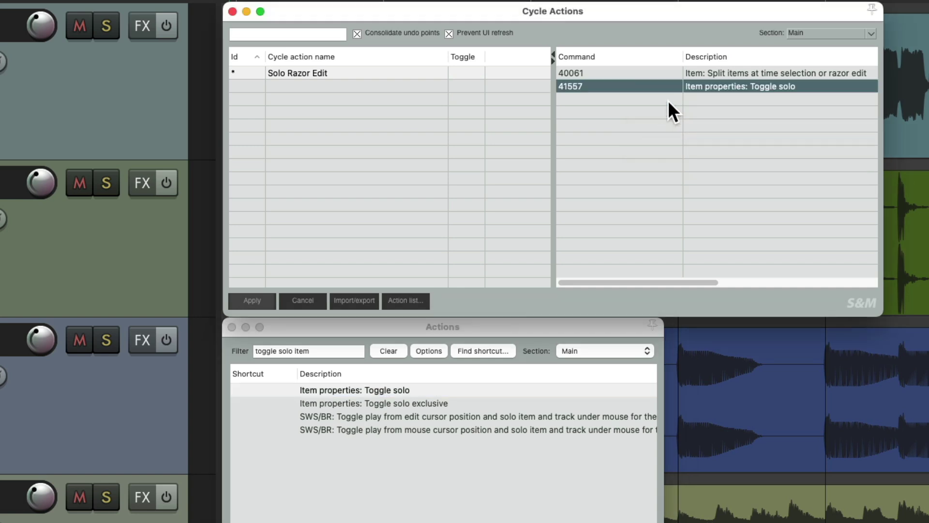
{"action": "left_click", "coordinate": [582, 166]}
Step: Search 'move cursor start' and select Move cursor to start of items in the Actions list
{"action": "left_click", "coordinate": [395, 350]}
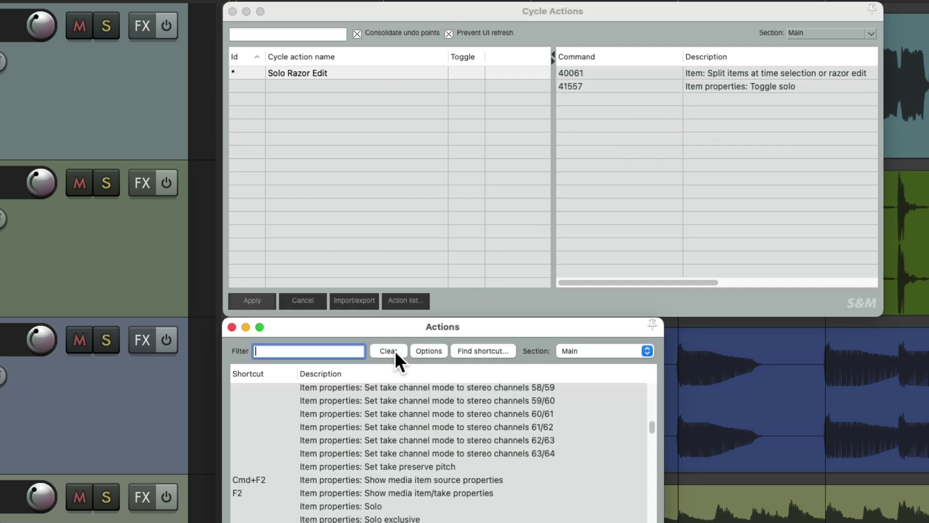
{"action": "left_click", "coordinate": [354, 351]}
{"action": "type", "text": "move cursor start"}
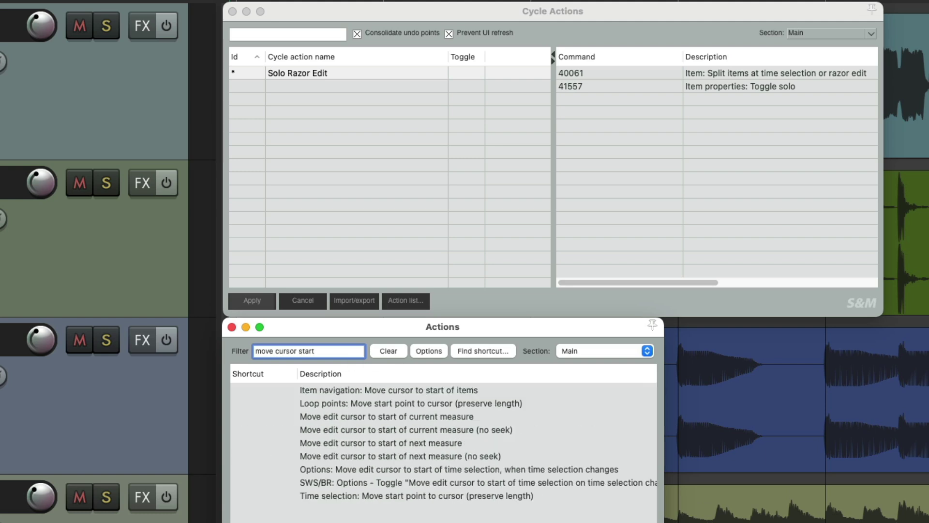
{"action": "left_click", "coordinate": [355, 390]}
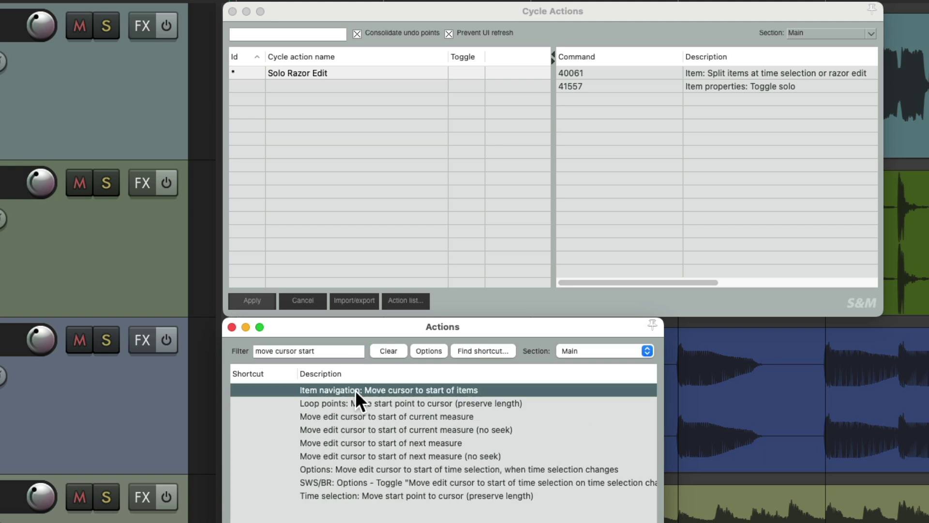
Step: Add Move cursor to start of items (41173) and Set loop points to items (41039) as commands
{"action": "right_click", "coordinate": [628, 97]}
{"action": "left_click", "coordinate": [634, 149]}
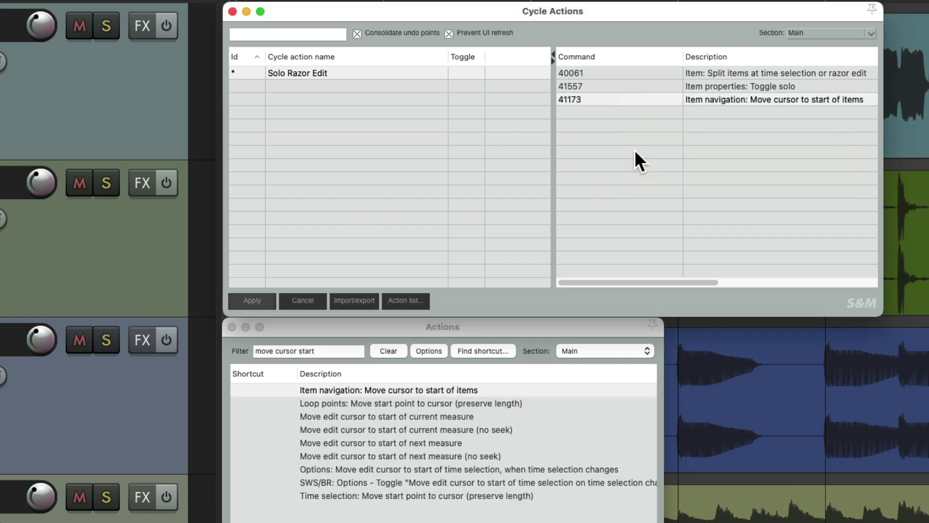
{"action": "left_click", "coordinate": [637, 112]}
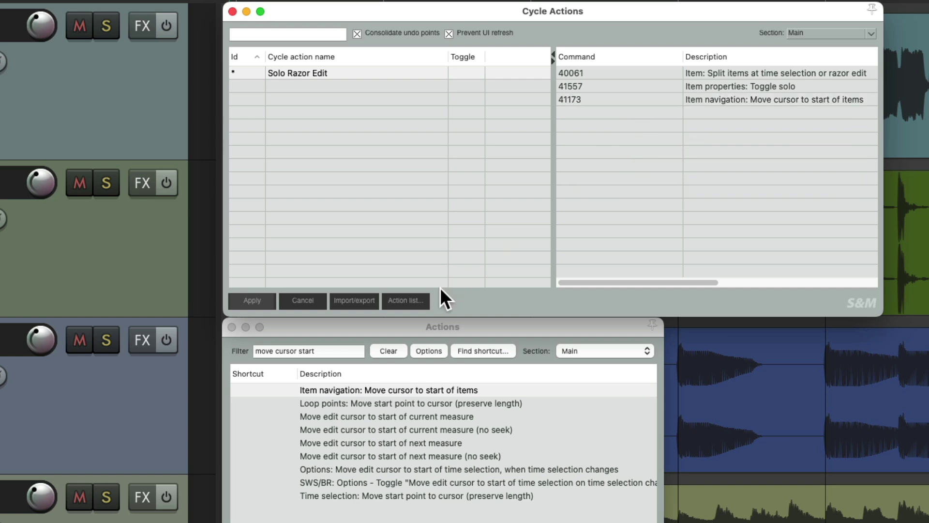
{"action": "left_click", "coordinate": [388, 351]}
{"action": "type", "text": "set loop item"}
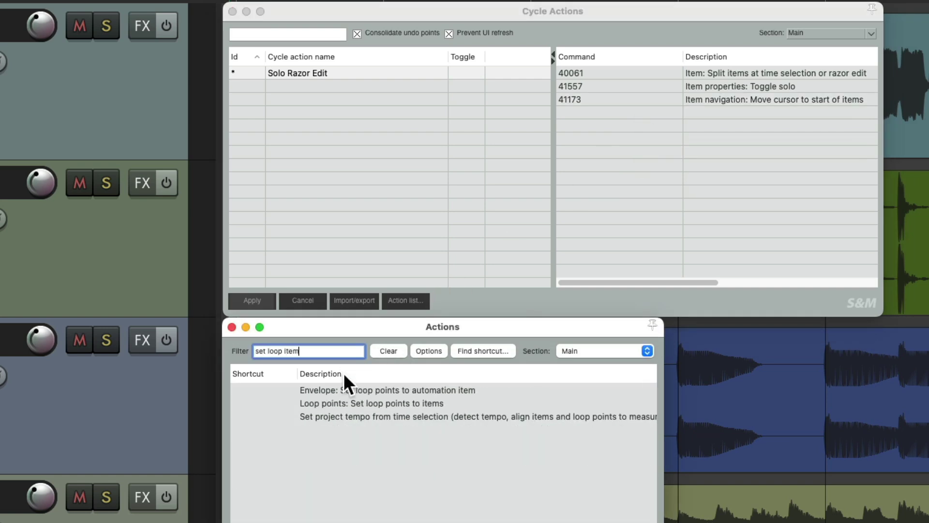
{"action": "left_click", "coordinate": [357, 402]}
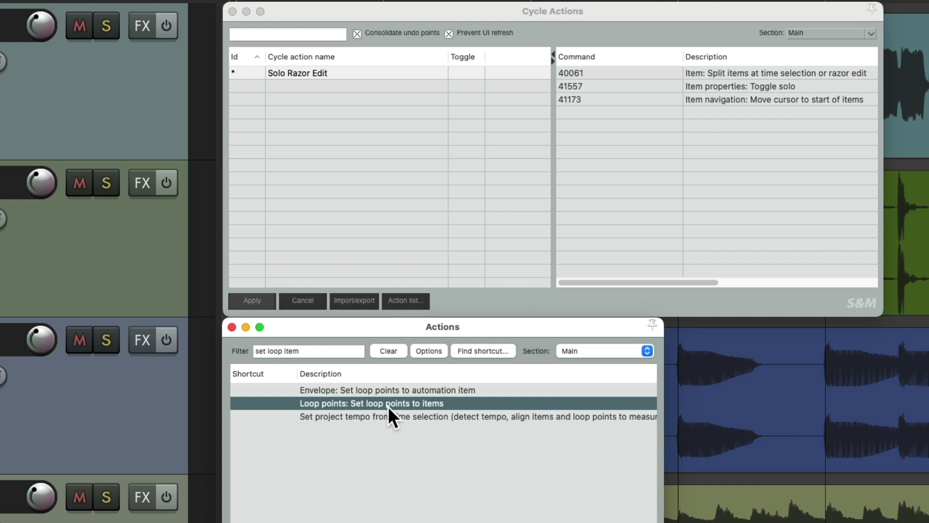
{"action": "right_click", "coordinate": [702, 110]}
{"action": "left_click", "coordinate": [717, 167]}
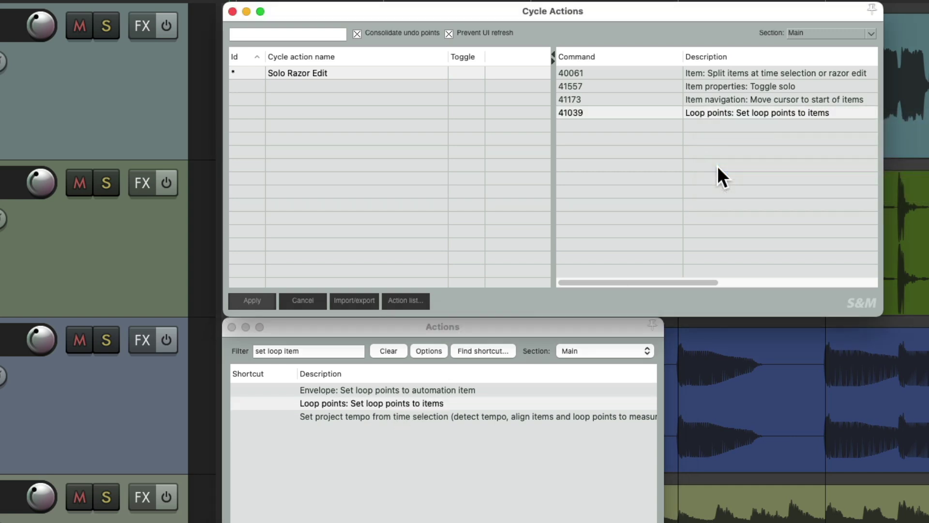
Step: Search 'transport play' and add Transport: Play (1007) as the fifth command
{"action": "left_click", "coordinate": [396, 351]}
{"action": "type", "text": "transport play"}
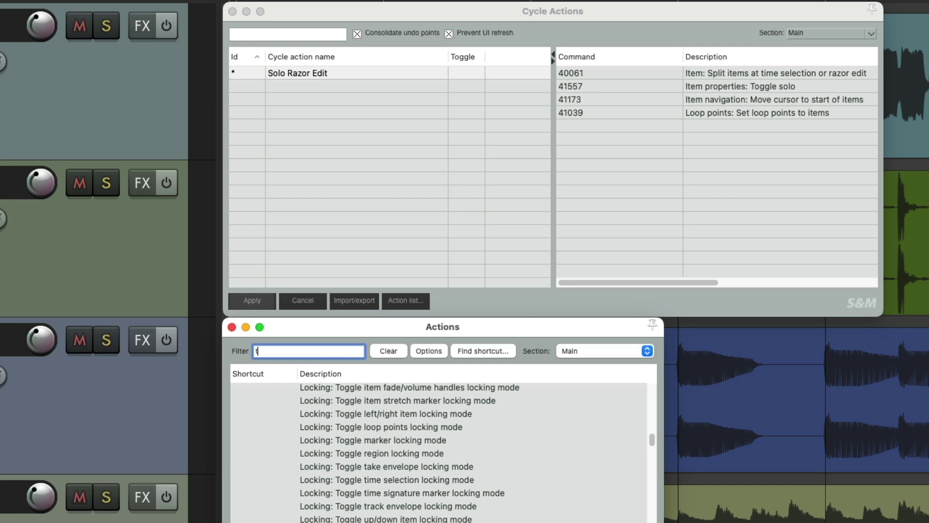
{"action": "left_click", "coordinate": [368, 481]}
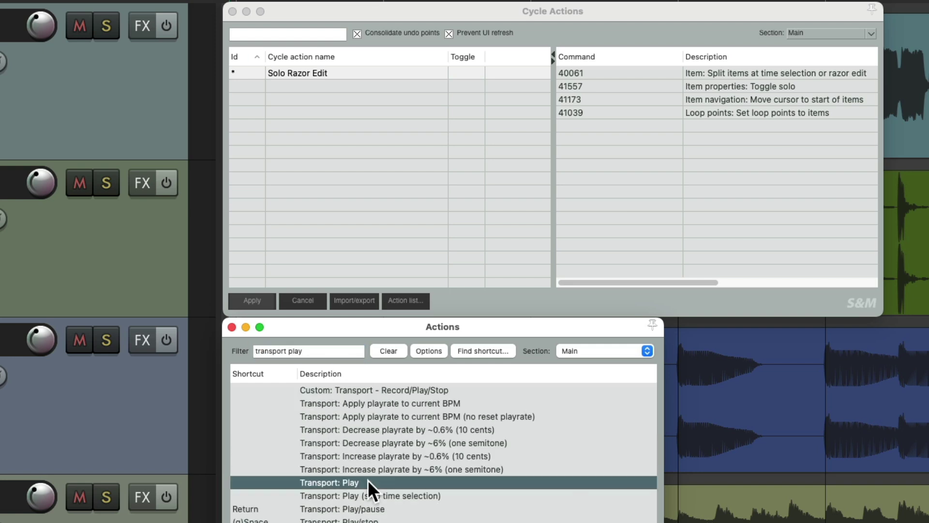
{"action": "right_click", "coordinate": [640, 128]}
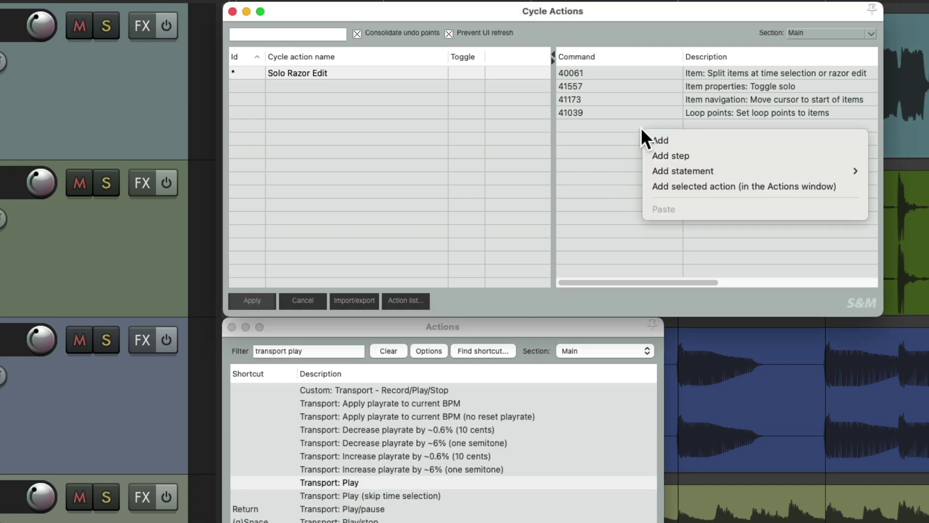
{"action": "left_click", "coordinate": [658, 187]}
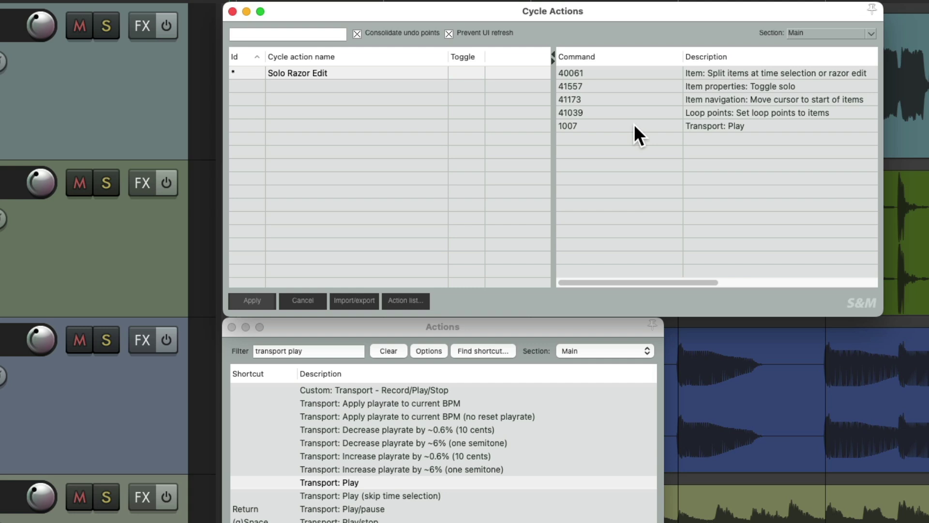
Step: Insert a step break after Transport: Play and add Edit: Undo as the next command
{"action": "right_click", "coordinate": [625, 142]}
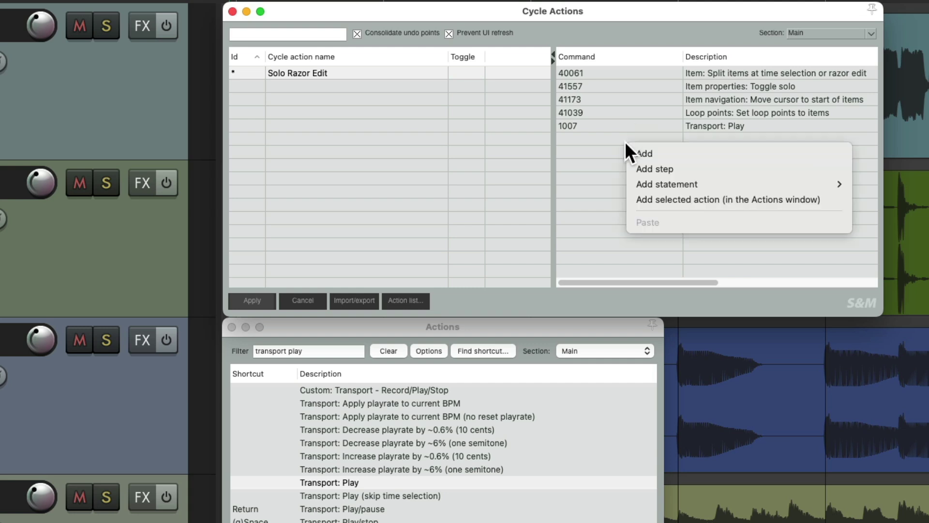
{"action": "left_click", "coordinate": [637, 165]}
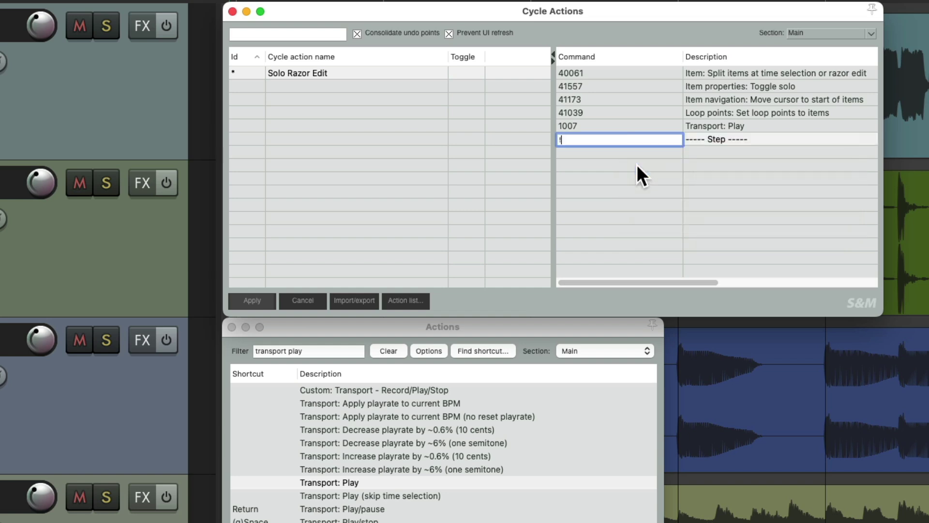
{"action": "left_click", "coordinate": [638, 159]}
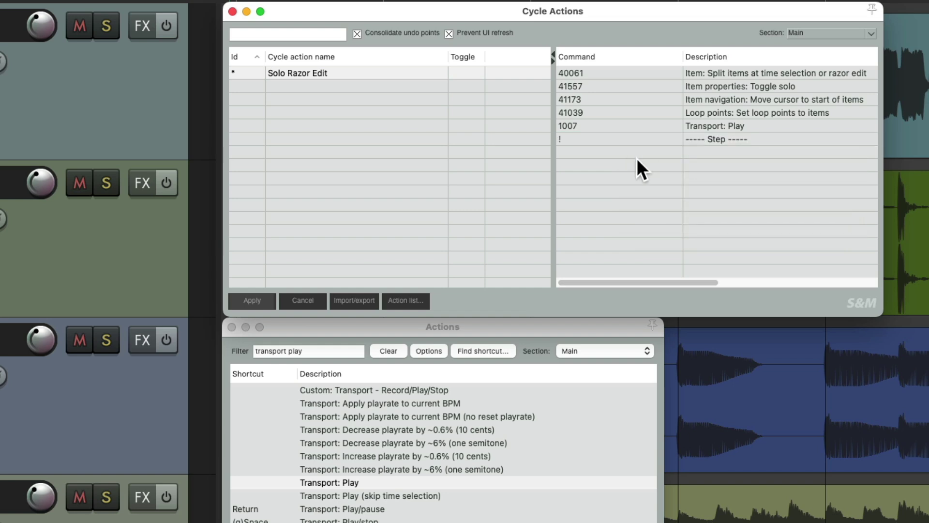
{"action": "left_click", "coordinate": [396, 350]}
{"action": "type", "text": "undo"}
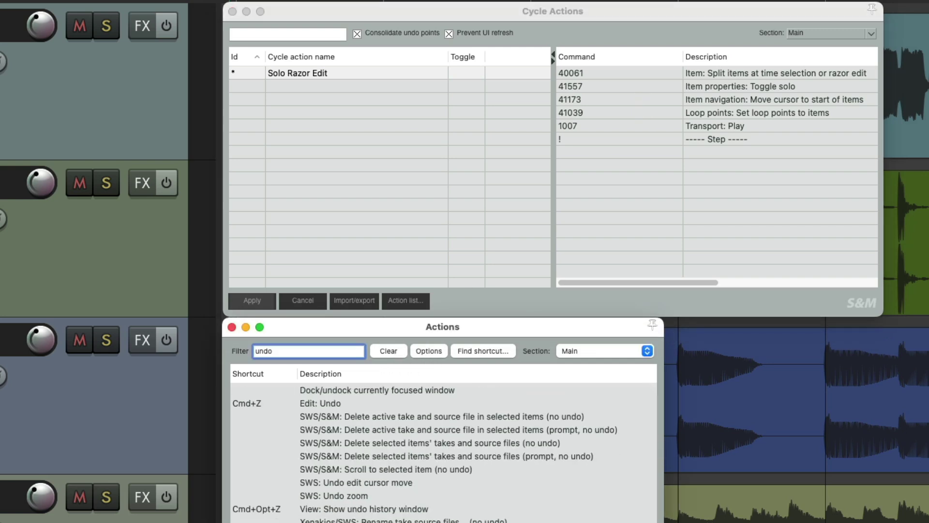
{"action": "left_click", "coordinate": [358, 404]}
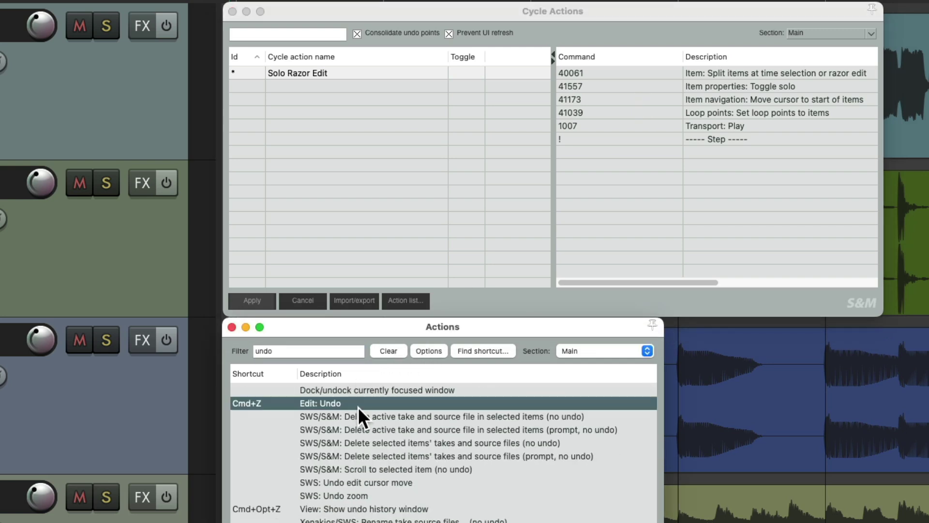
{"action": "right_click", "coordinate": [630, 150]}
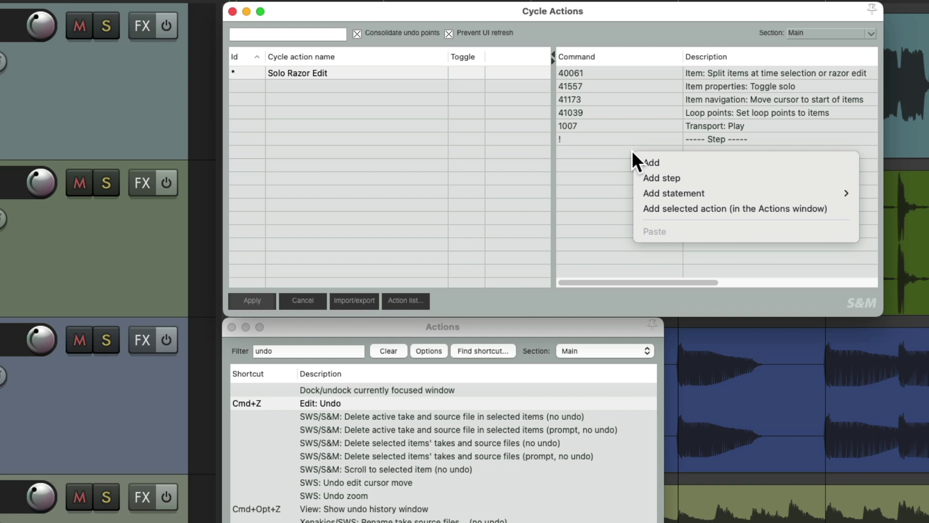
{"action": "left_click", "coordinate": [643, 208]}
{"action": "left_click", "coordinate": [650, 188]}
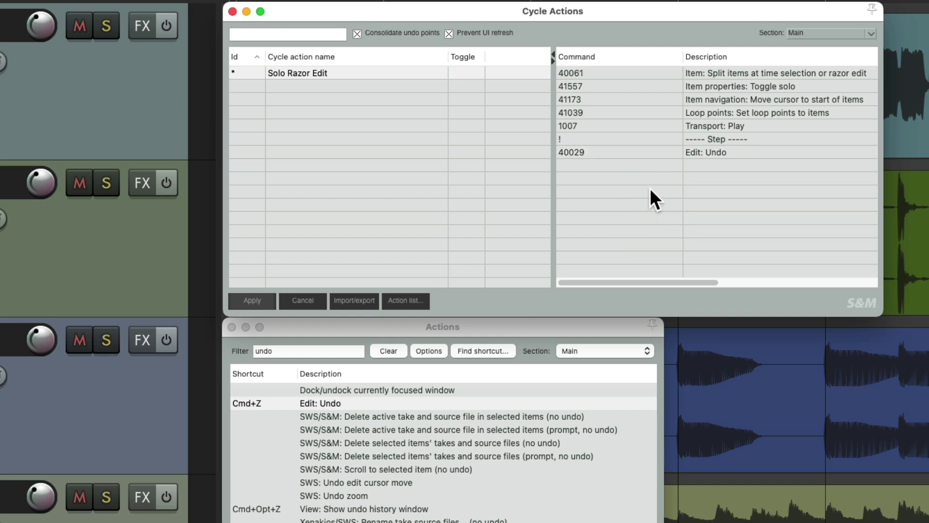
Step: Add Razor edit: Clear all areas, enable Toggle, and apply the Solo Razor Edit cycle action
{"action": "left_click", "coordinate": [388, 350]}
{"action": "type", "text": "c"}
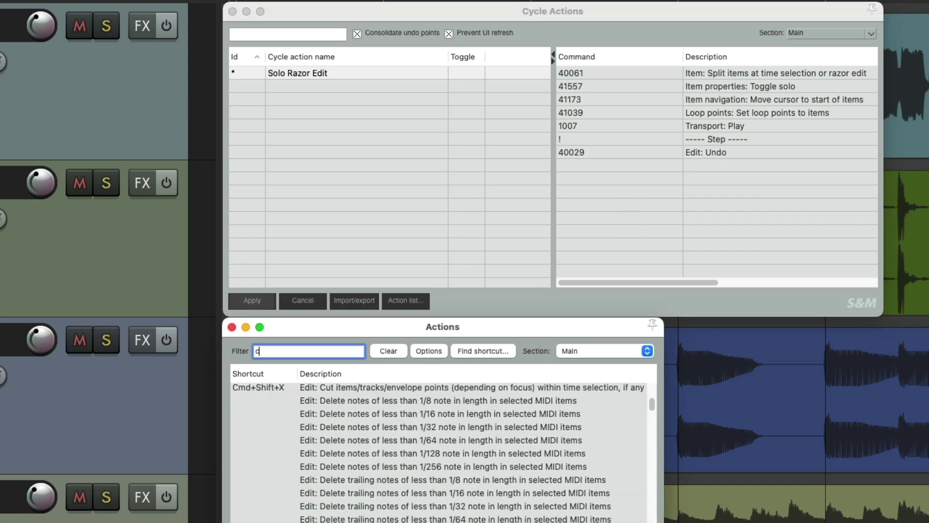
{"action": "type", "text": "lear razor"}
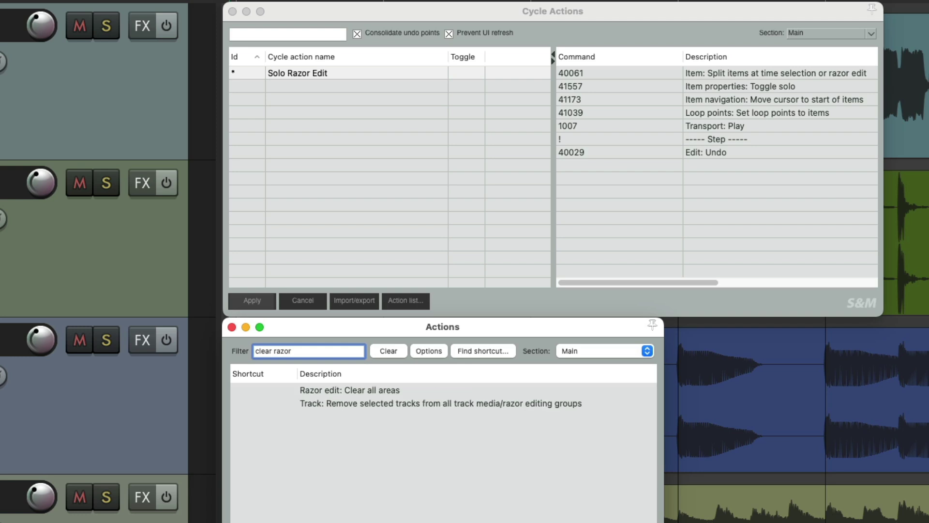
{"action": "left_click", "coordinate": [408, 385]}
{"action": "right_click", "coordinate": [648, 173]}
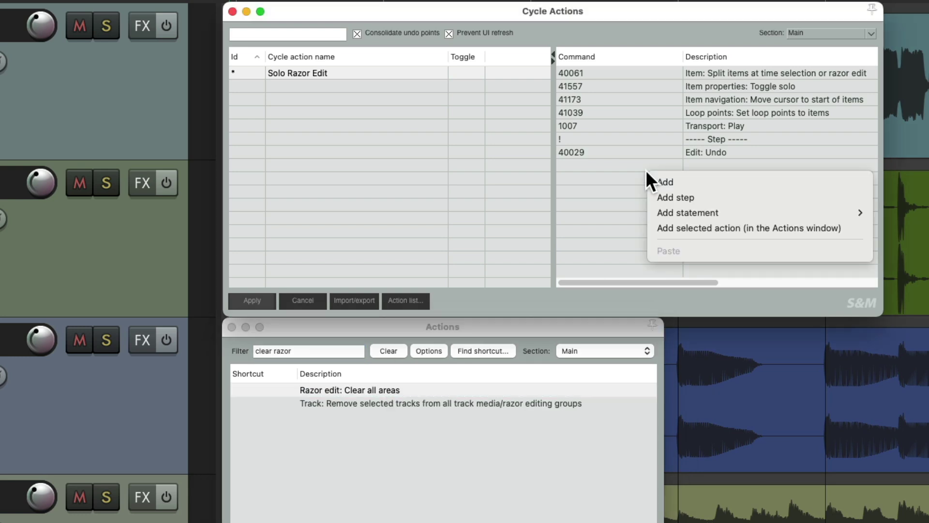
{"action": "left_click", "coordinate": [655, 228]}
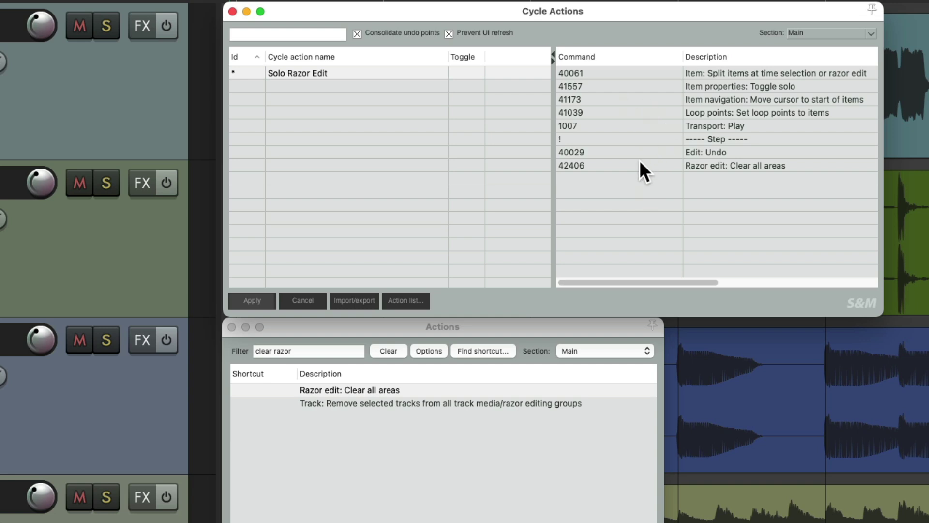
{"action": "left_click", "coordinate": [472, 71]}
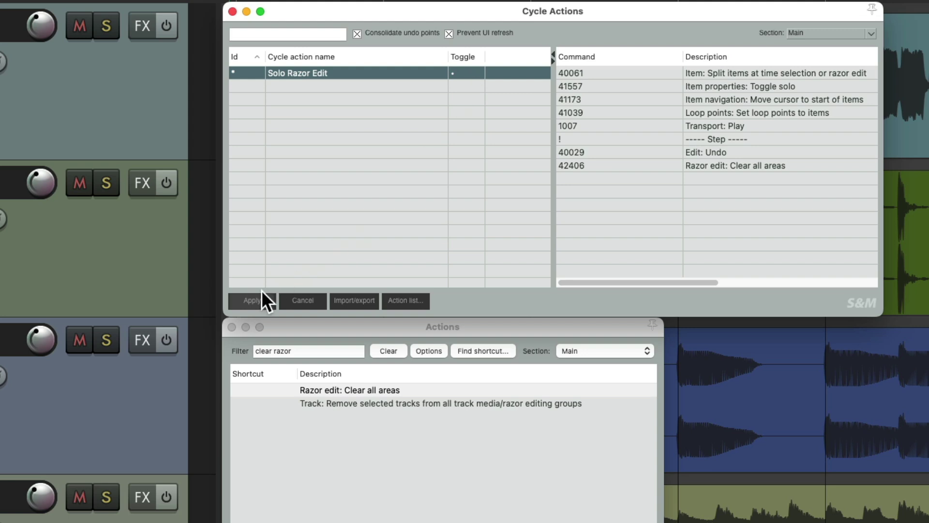
{"action": "left_click", "coordinate": [253, 300]}
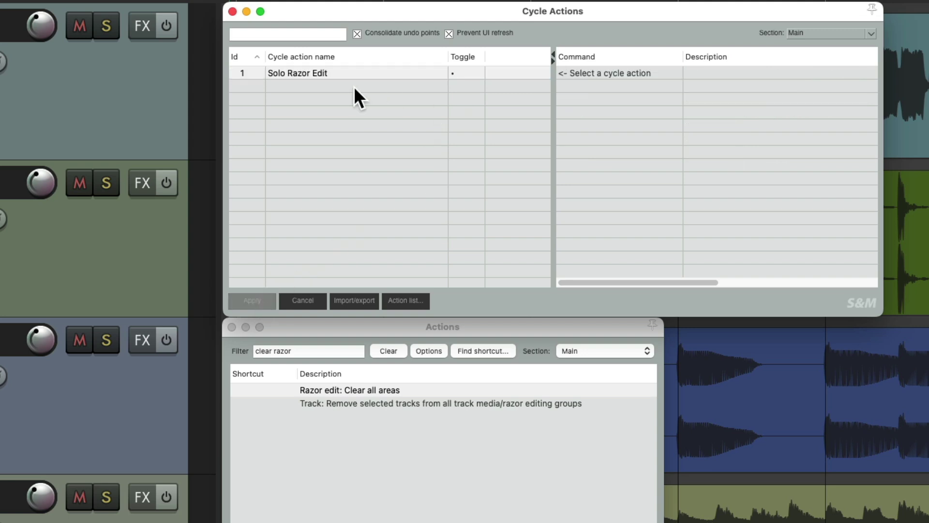
Step: Close Cycle Actions, find 'solo razor' in the Actions list, and bind it to Ctrl+R
{"action": "left_click", "coordinate": [232, 11]}
{"action": "left_click_drag", "start_coordinate": [407, 333], "coordinate": [407, 21]}
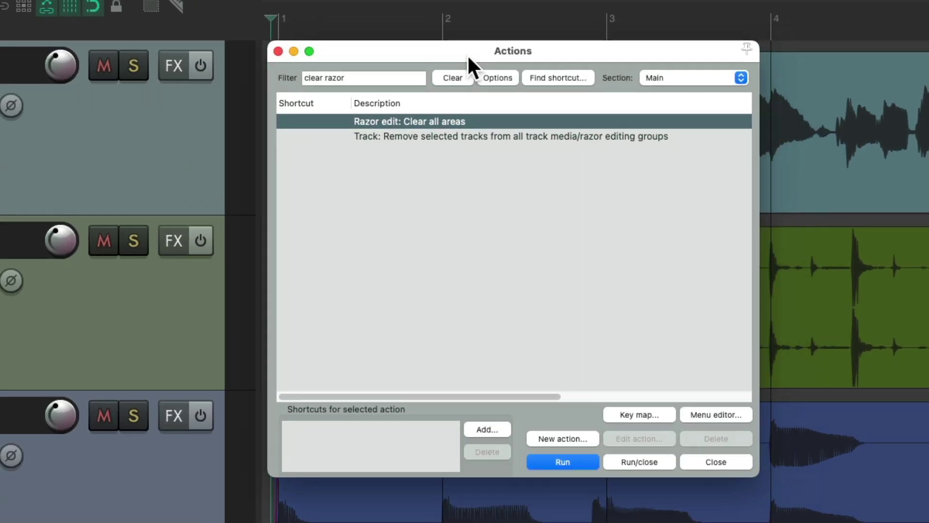
{"action": "left_click", "coordinate": [457, 77]}
{"action": "type", "text": "solo razor"}
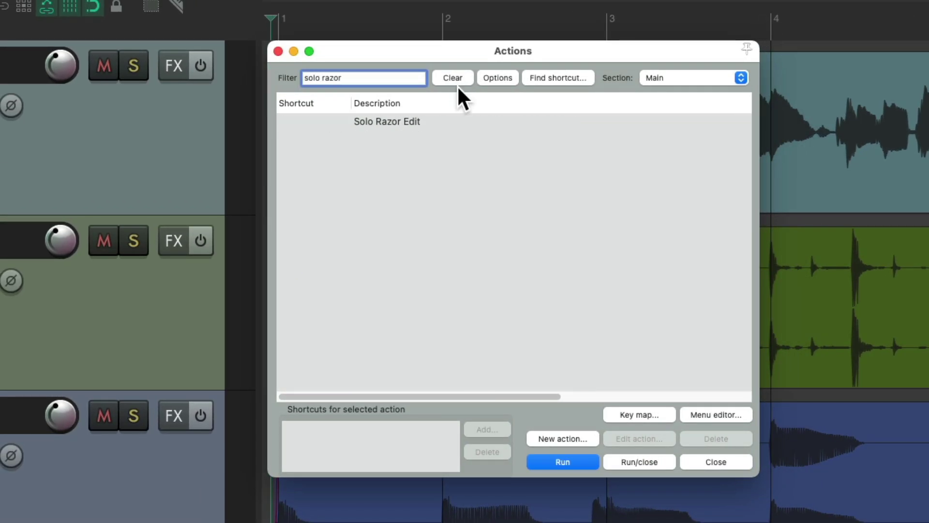
{"action": "left_click", "coordinate": [454, 123]}
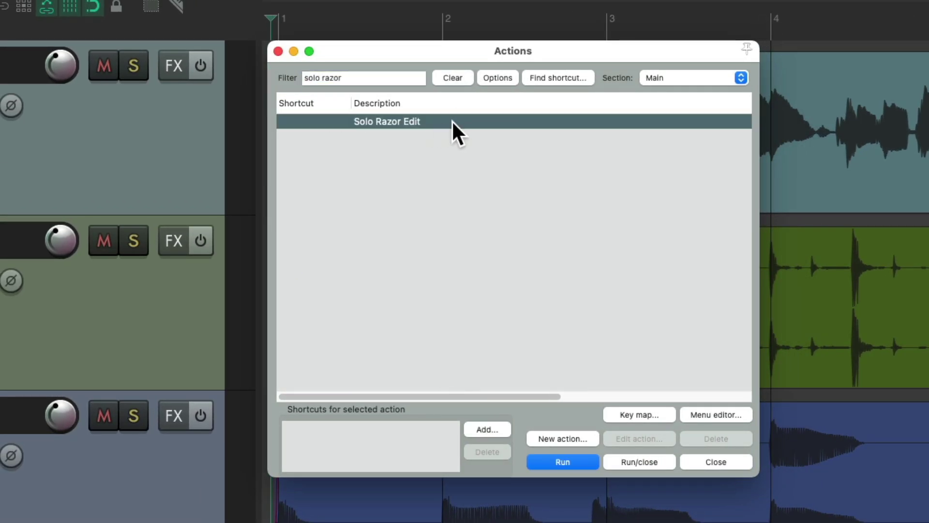
{"action": "left_click", "coordinate": [496, 426]}
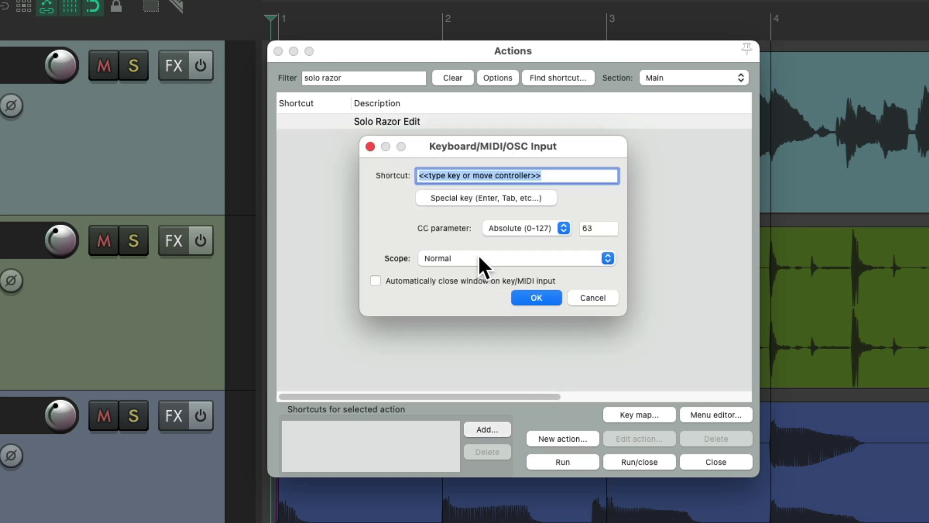
{"action": "key", "text": "ctrl+r"}
{"action": "key", "text": "Return"}
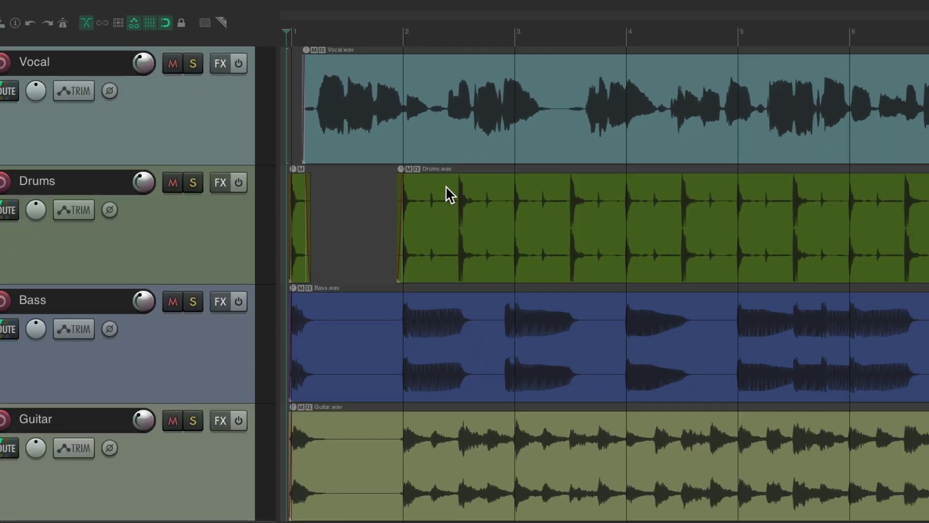
{"action": "left_click_drag", "start_coordinate": [447, 129], "coordinate": [566, 148]}
{"action": "key", "text": "shift+space"}
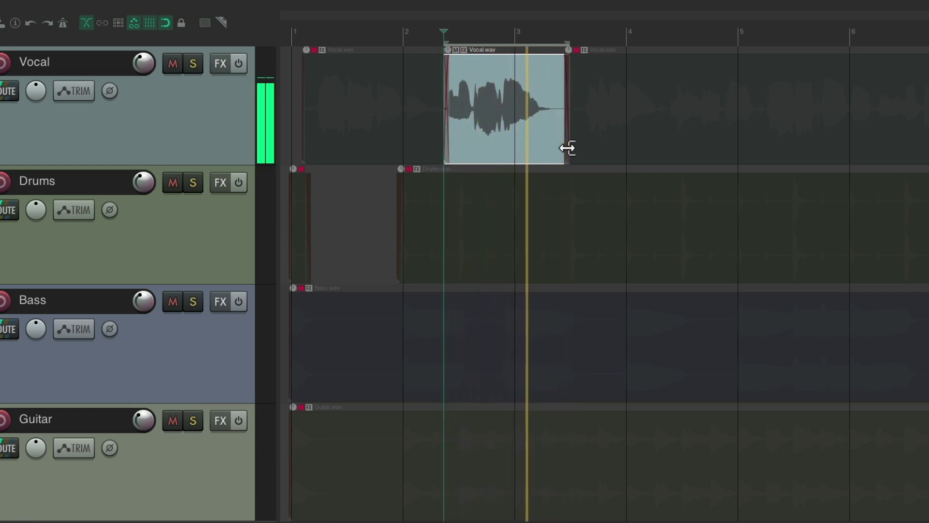
{"action": "key", "text": "space"}
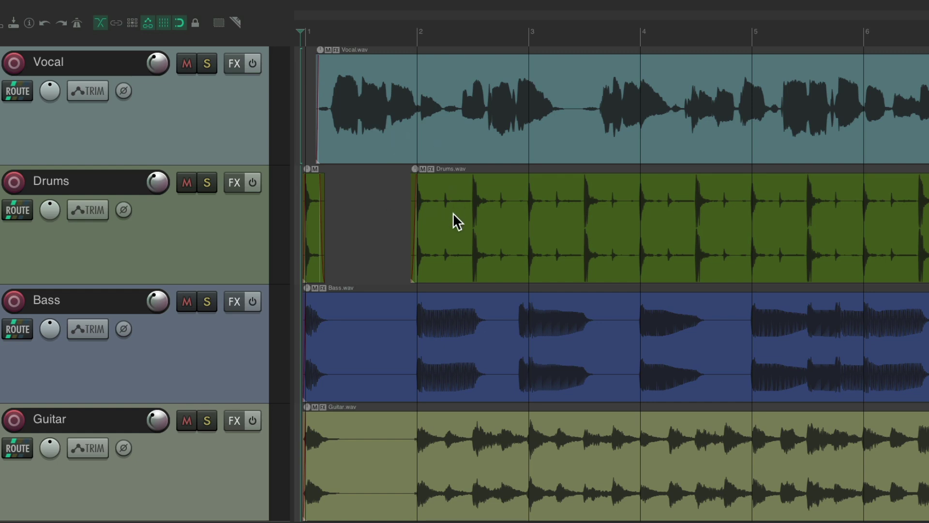
{"action": "left_click_drag", "start_coordinate": [331, 127], "coordinate": [683, 228]}
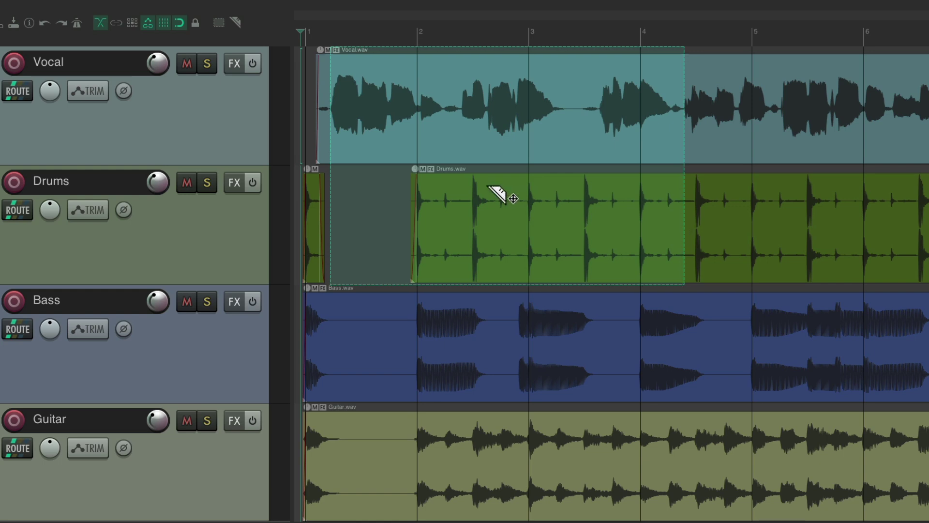
{"action": "key", "text": "space"}
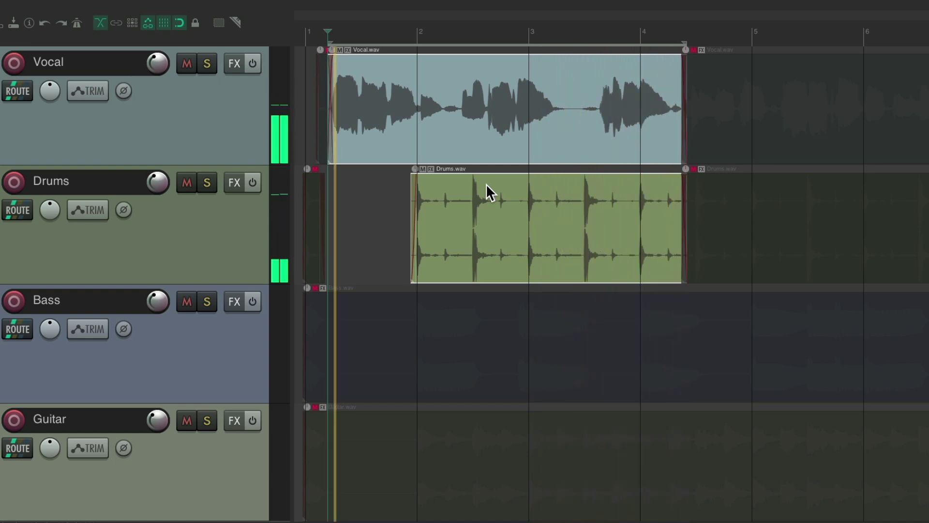
{"action": "key", "text": "space"}
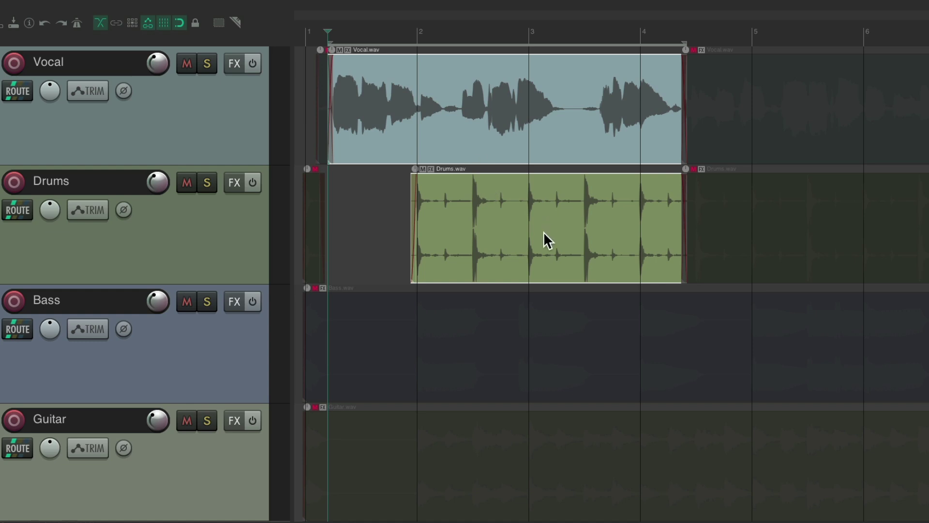
{"action": "key", "text": "ctrl+z"}
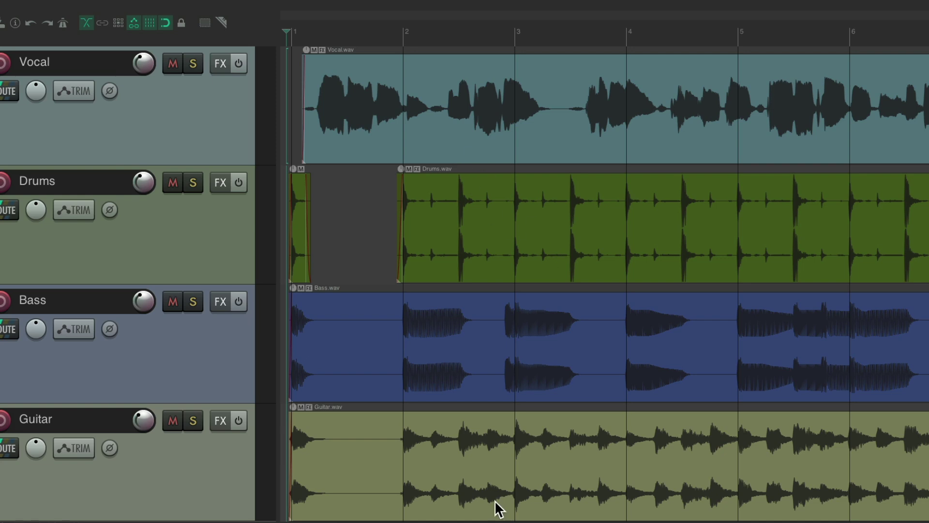
{"action": "left_click_drag", "start_coordinate": [313, 136], "coordinate": [802, 135]}
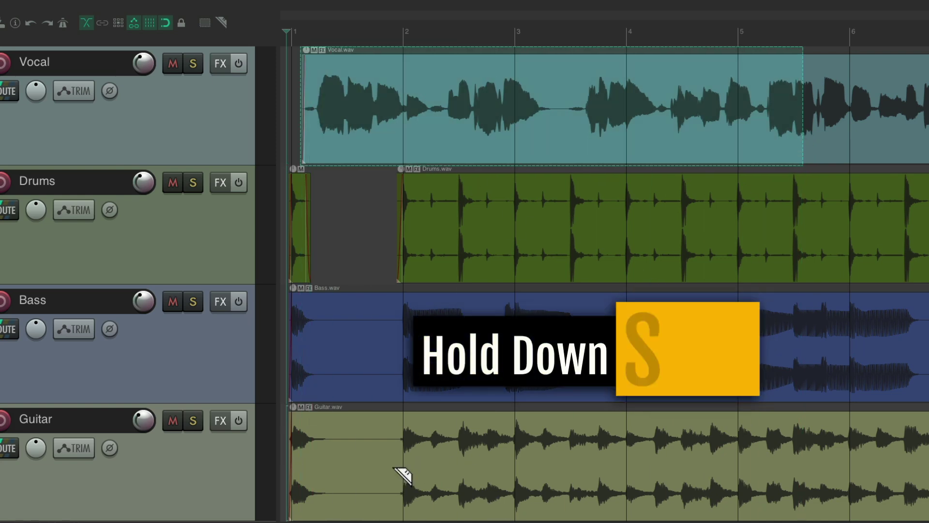
{"action": "left_click_drag", "start_coordinate": [396, 474], "coordinate": [849, 470]}
{"action": "key", "text": "space"}
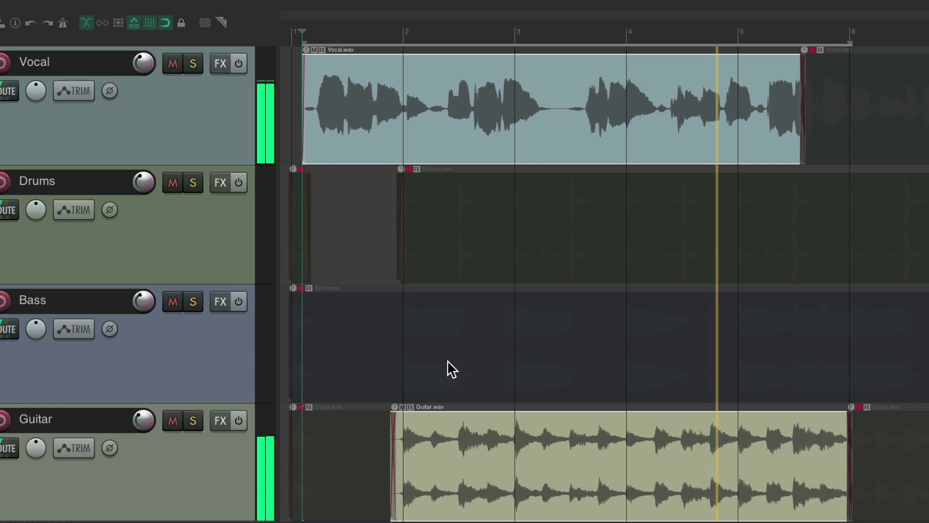
{"action": "key", "text": "space"}
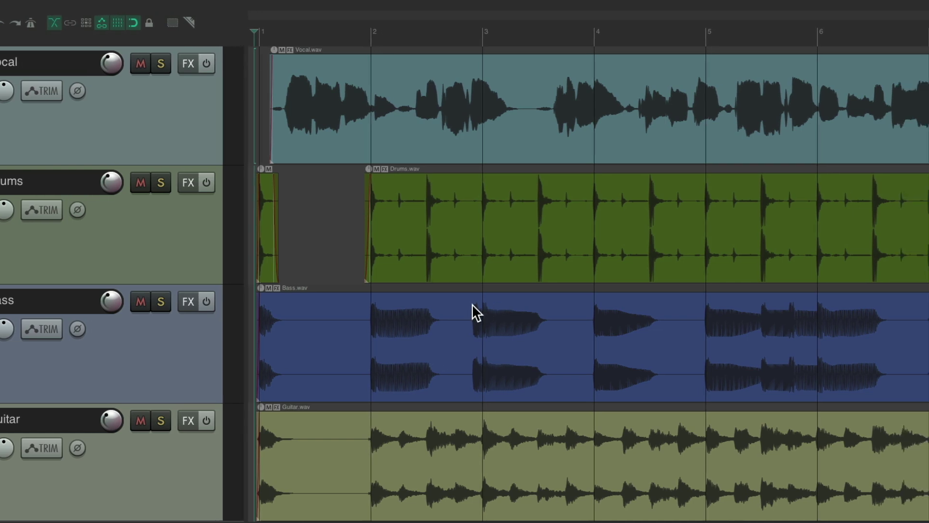
{"action": "left_click_drag", "start_coordinate": [284, 135], "coordinate": [852, 133]}
{"action": "left_click_drag", "start_coordinate": [370, 488], "coordinate": [855, 484]}
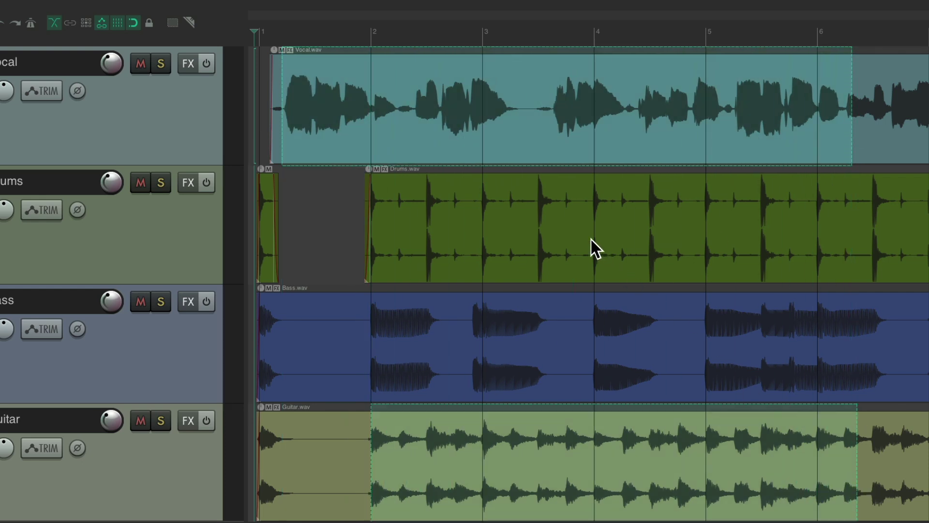
{"action": "left_click_drag", "start_coordinate": [591, 241], "coordinate": [909, 353]}
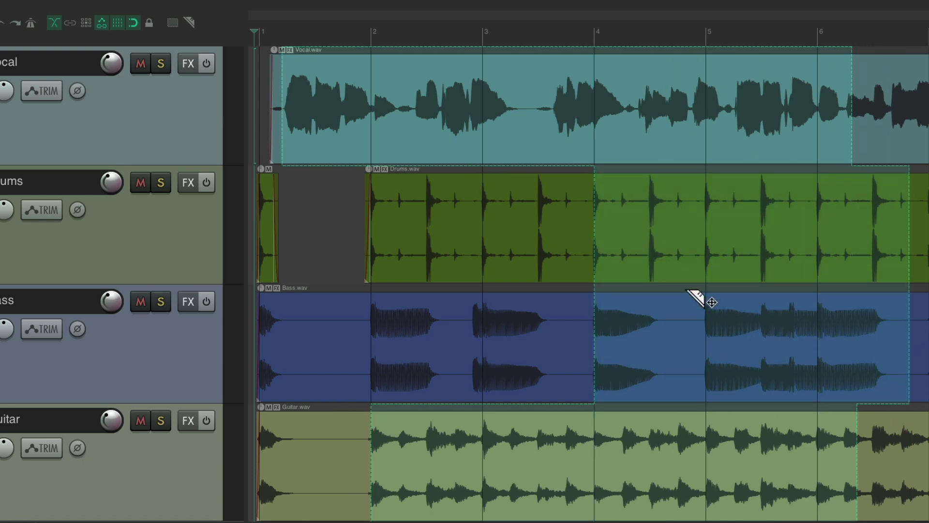
{"action": "key", "text": "s"}
{"action": "key", "text": "space"}
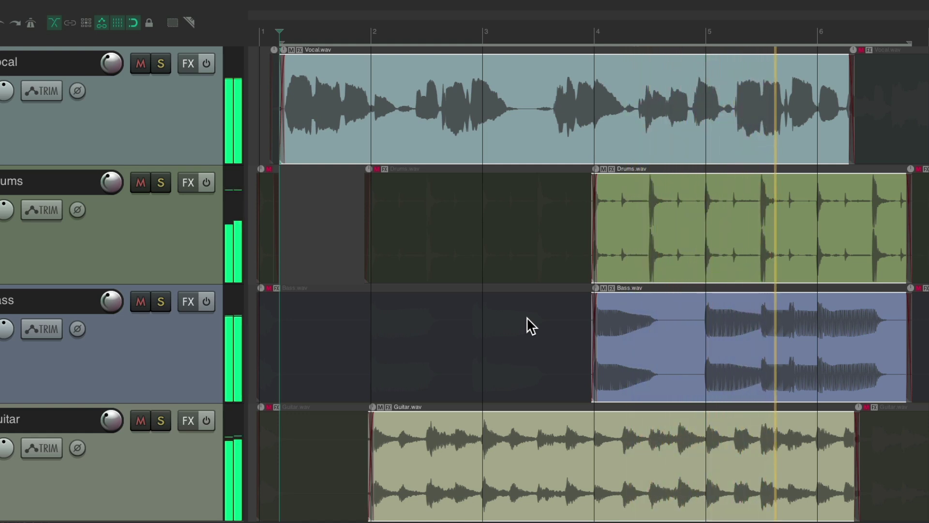
{"action": "key", "text": "space"}
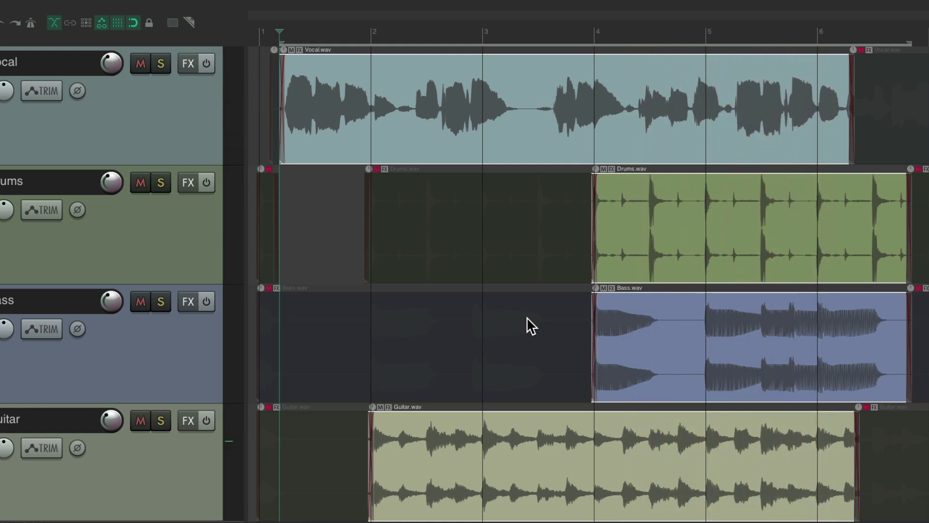